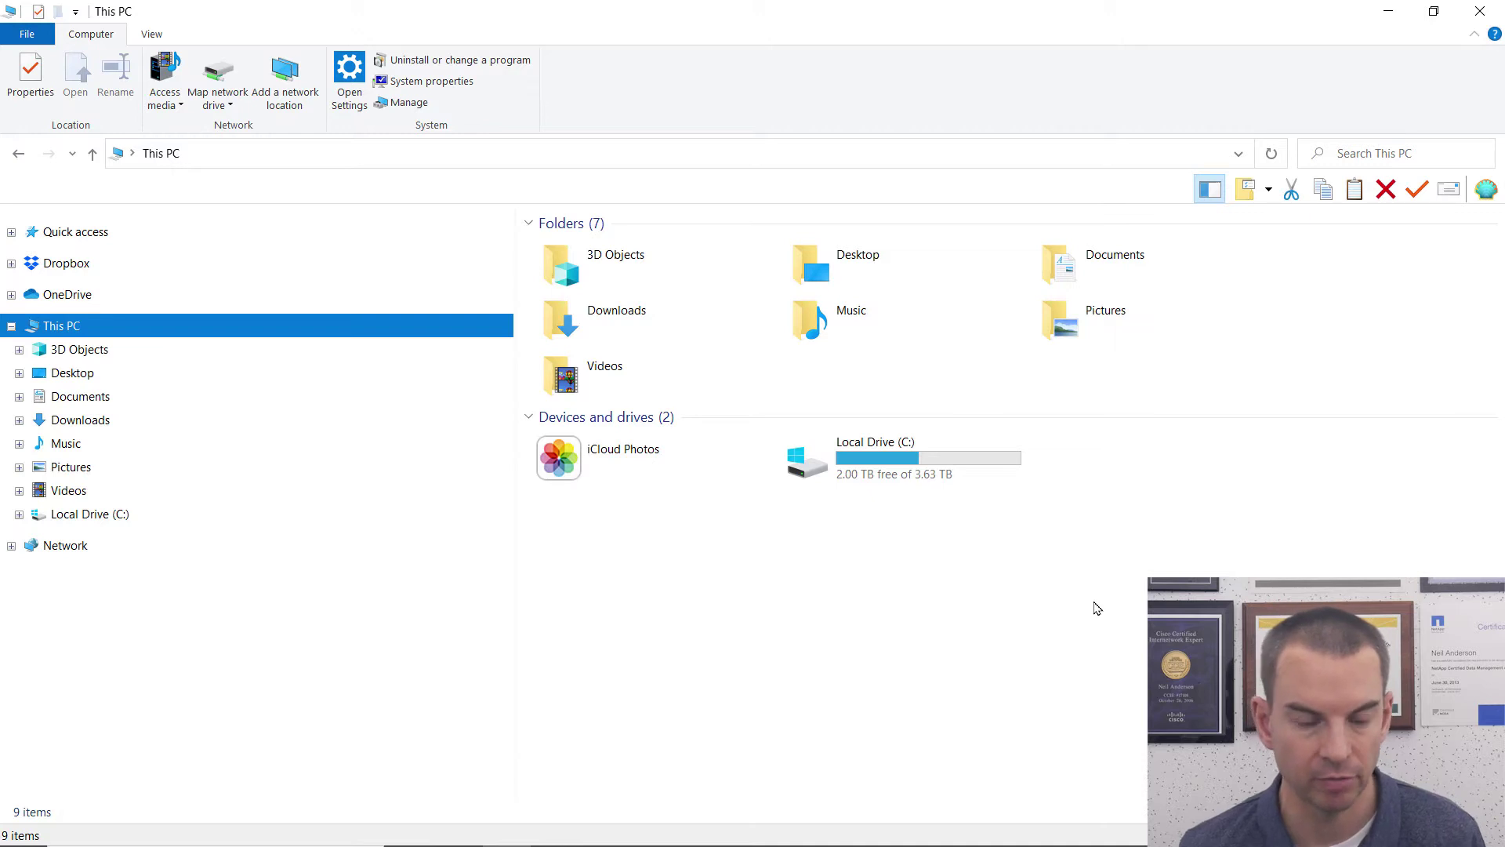
# Bring up the context menu for Network in File Explorer's navigation pane
pyautogui.rightClick(74, 555)
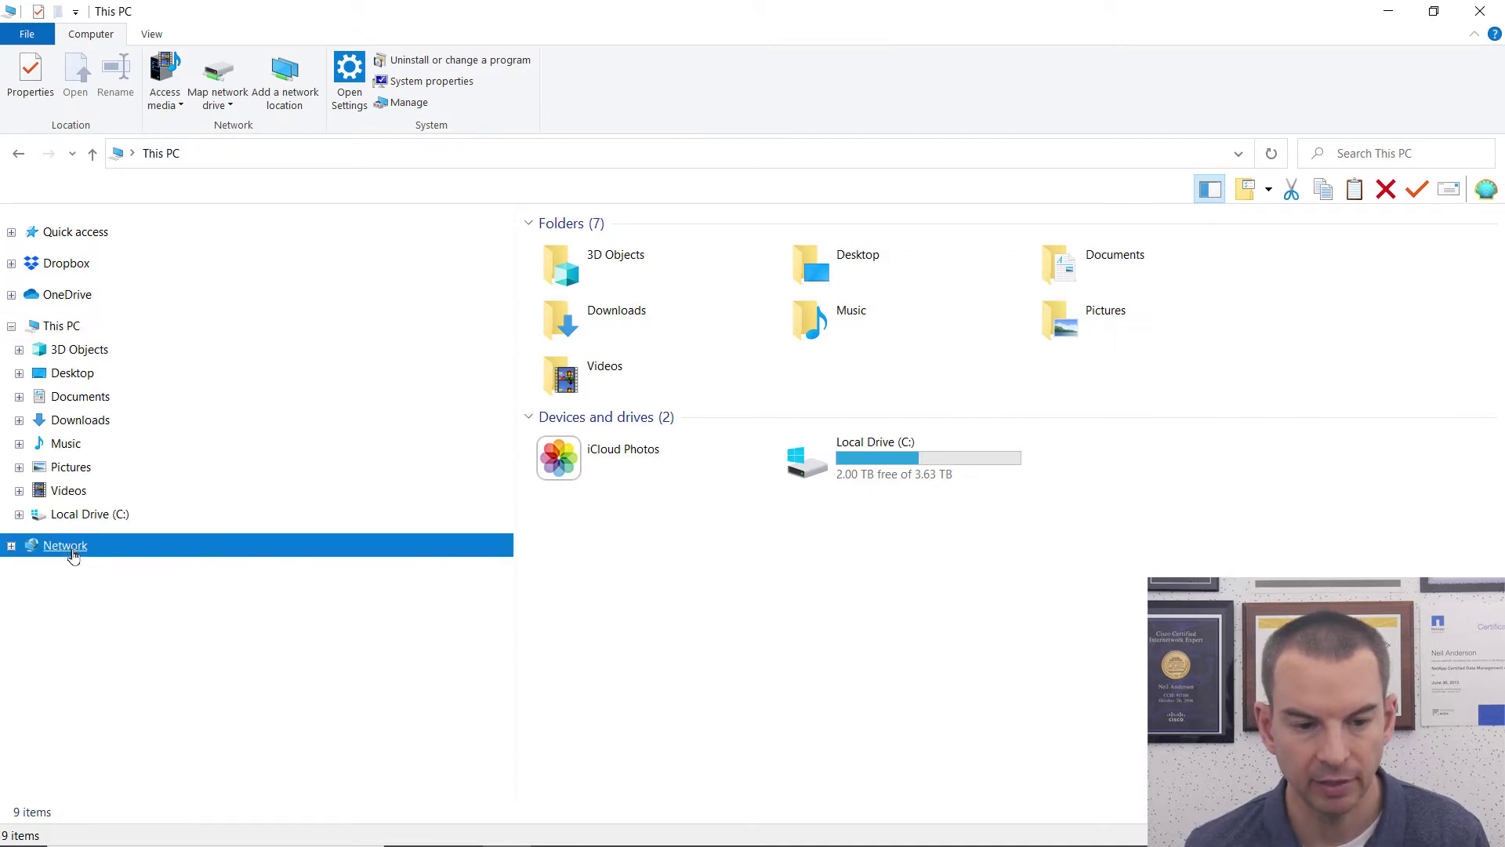
# Go from Network and Sharing Center to the 13-adapter list and bring up Ethernet 1's actions
pyautogui.click(138, 786)
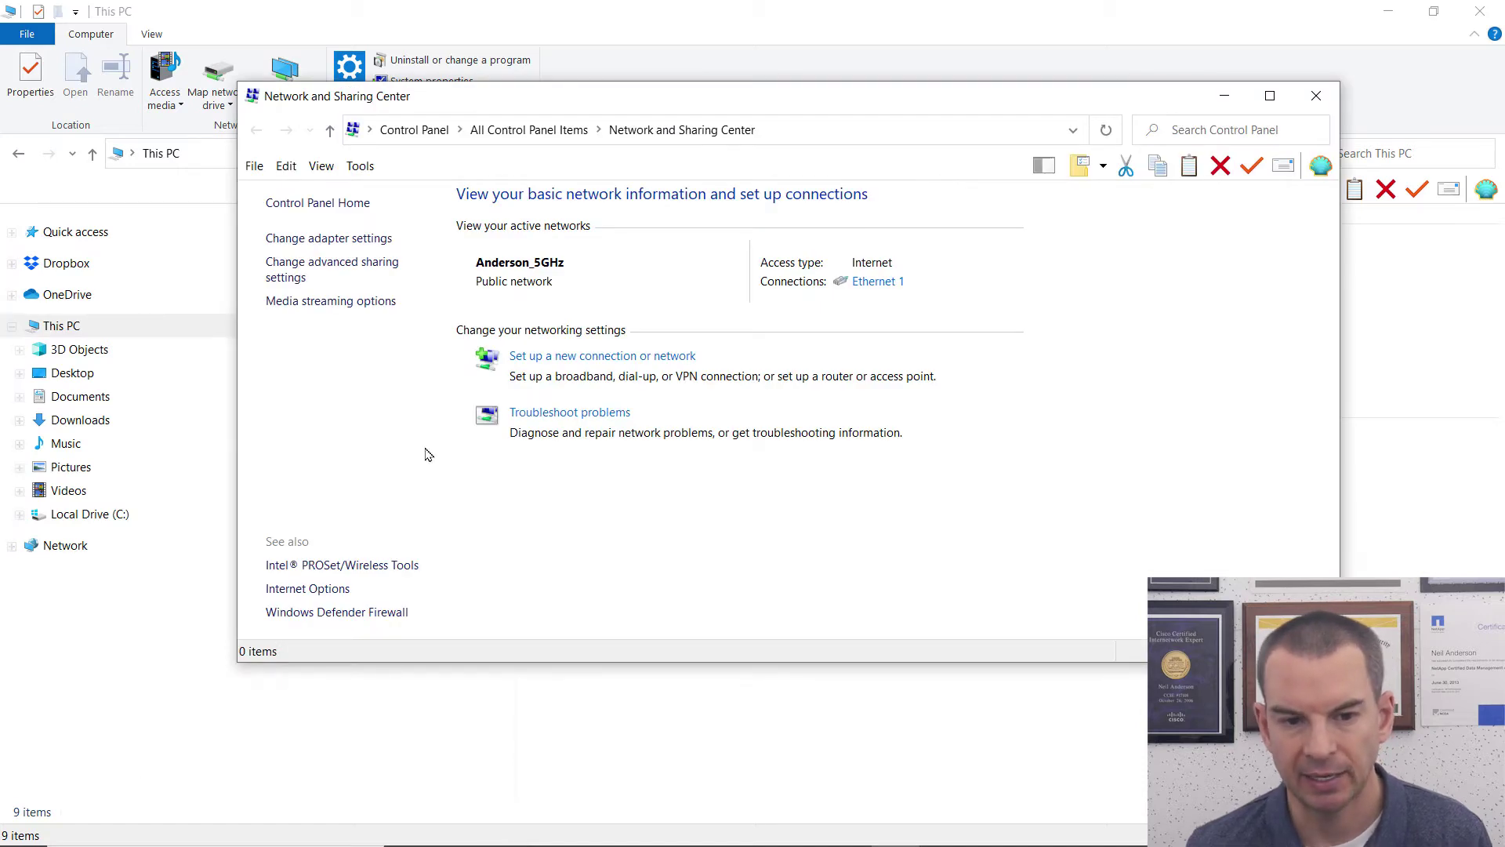
pyautogui.click(329, 238)
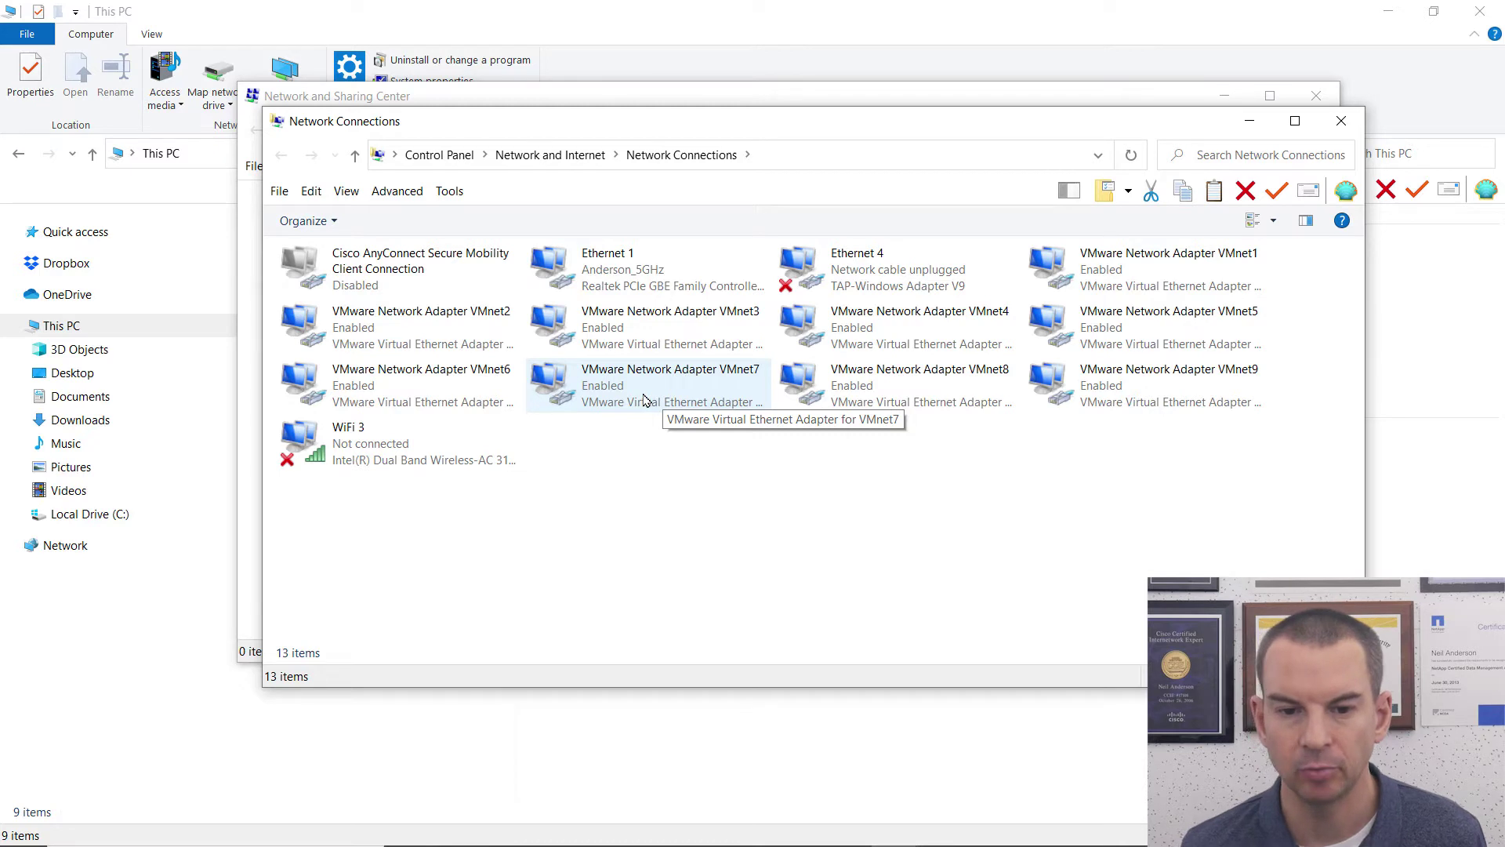
pyautogui.doubleClick(597, 270)
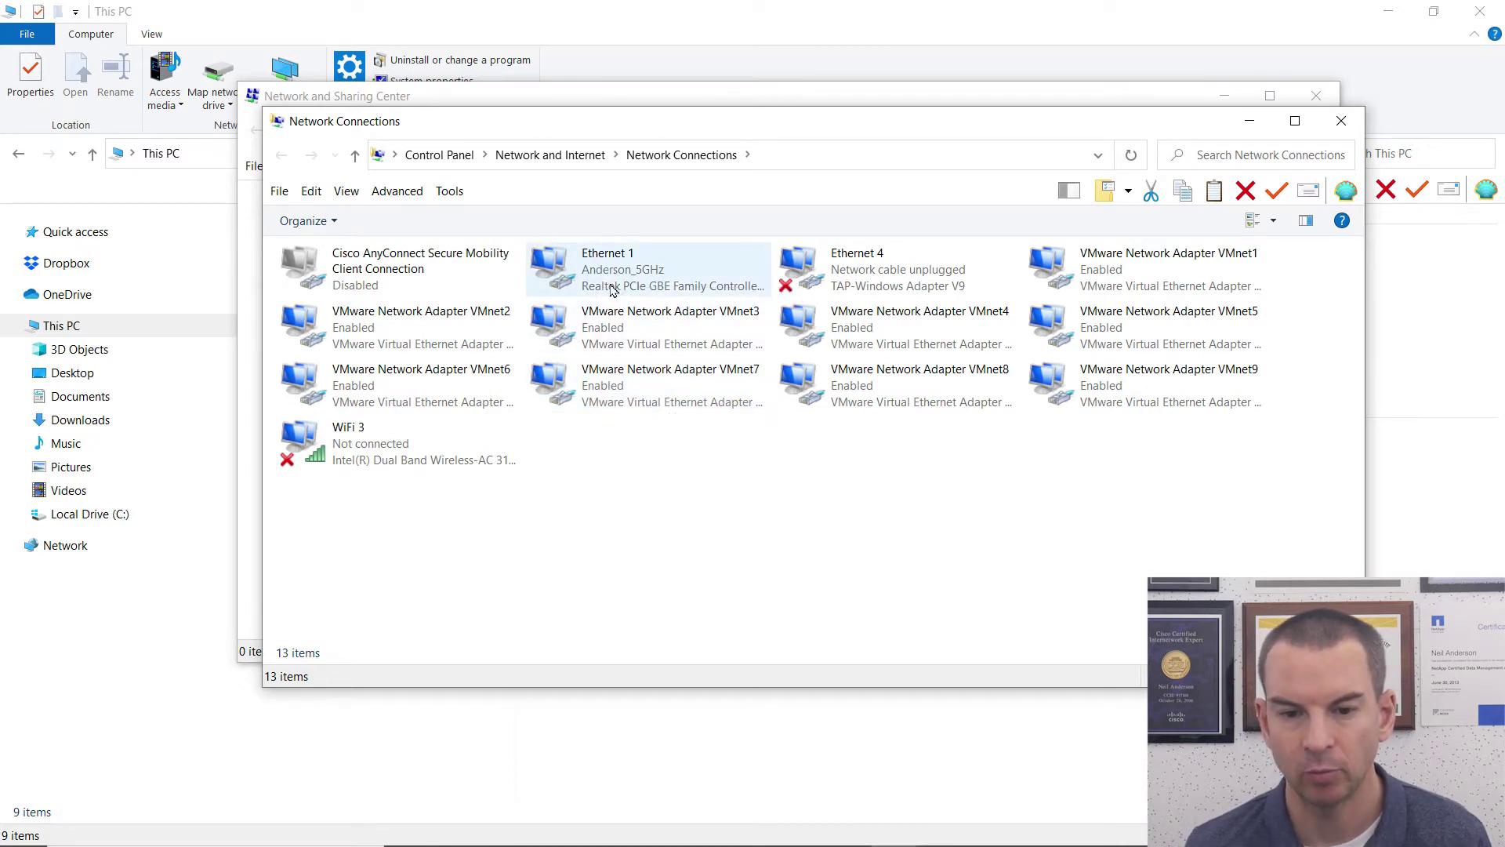
pyautogui.rightClick(613, 273)
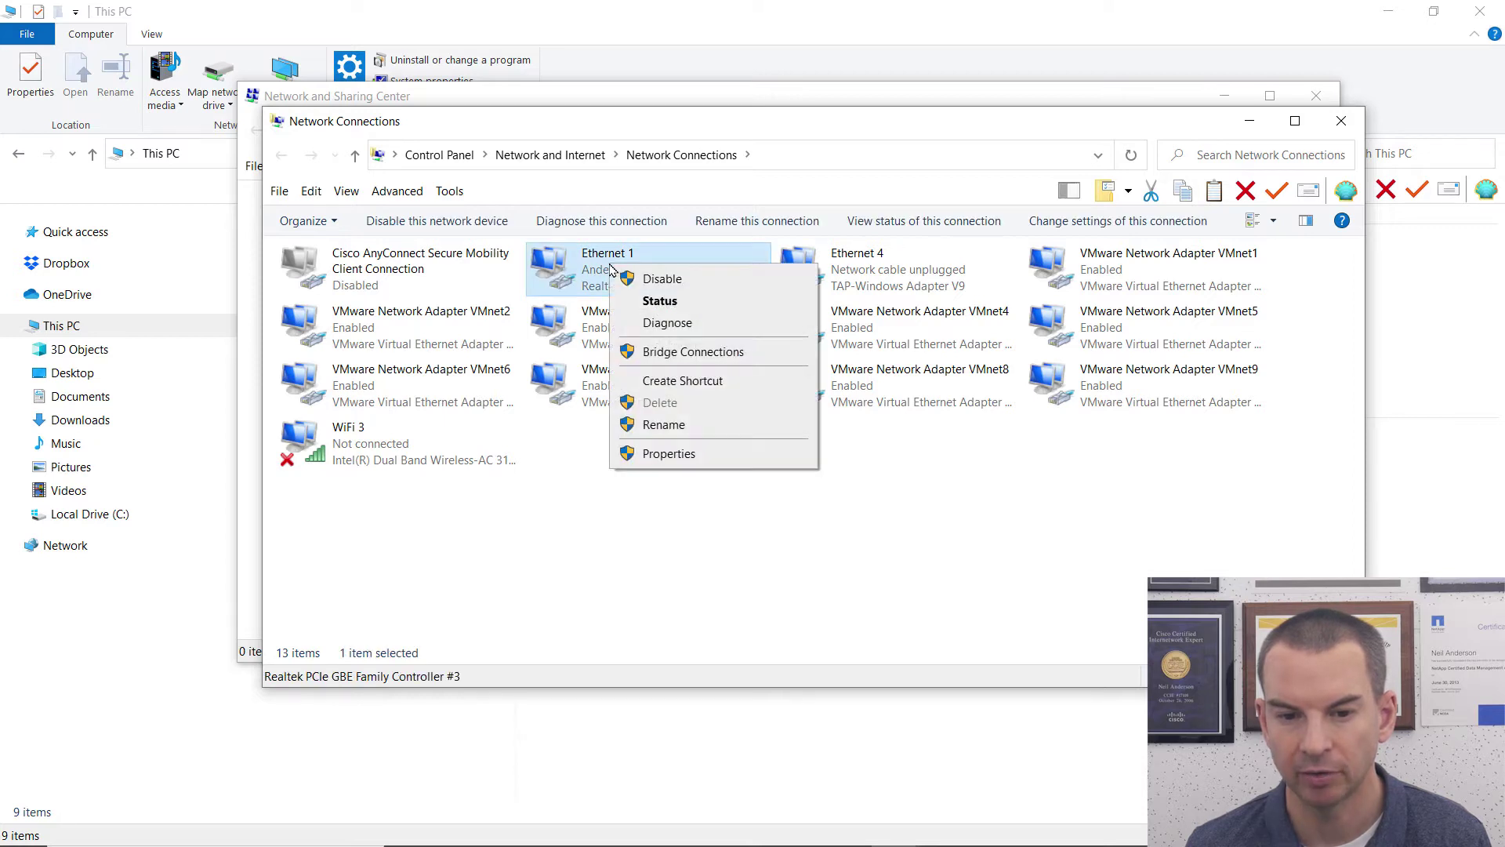
# Open Ethernet 1's TCP/IPv4 properties and switch to a manually specified IP address
pyautogui.click(666, 454)
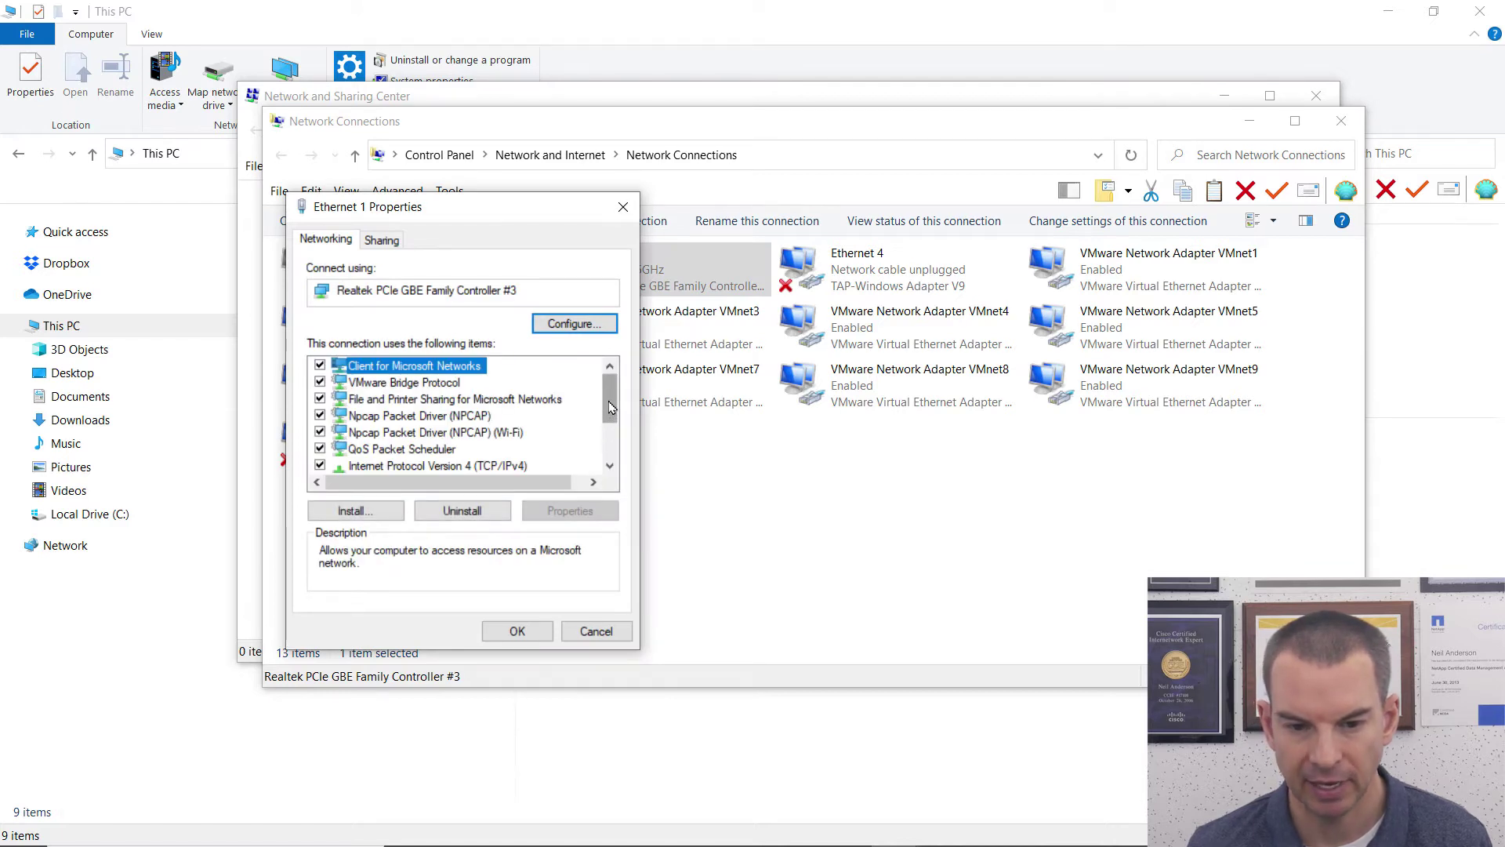
pyautogui.moveTo(613, 408); pyautogui.dragTo(613, 429)
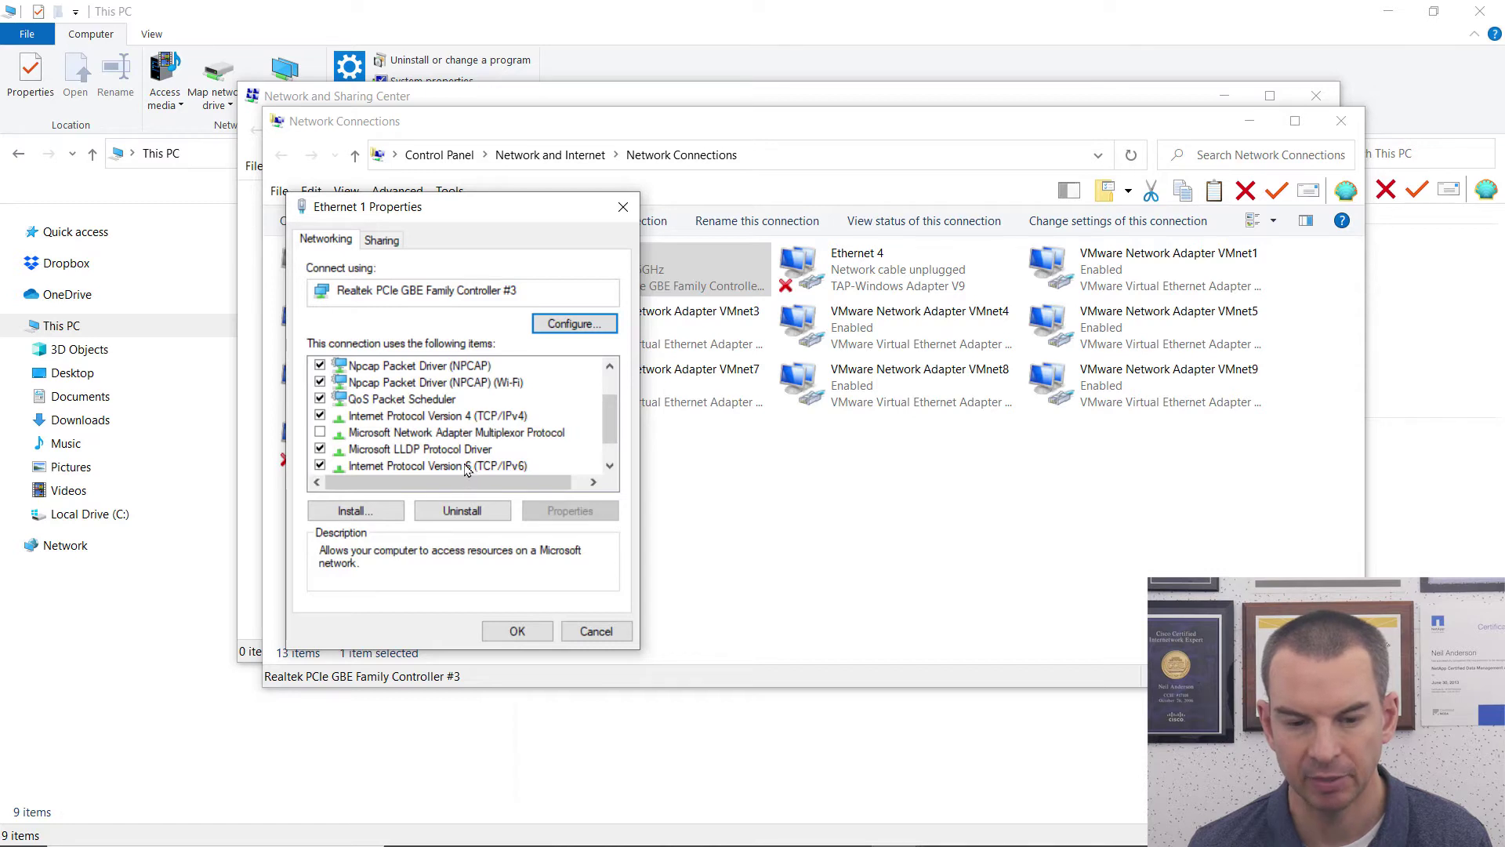
pyautogui.click(418, 420)
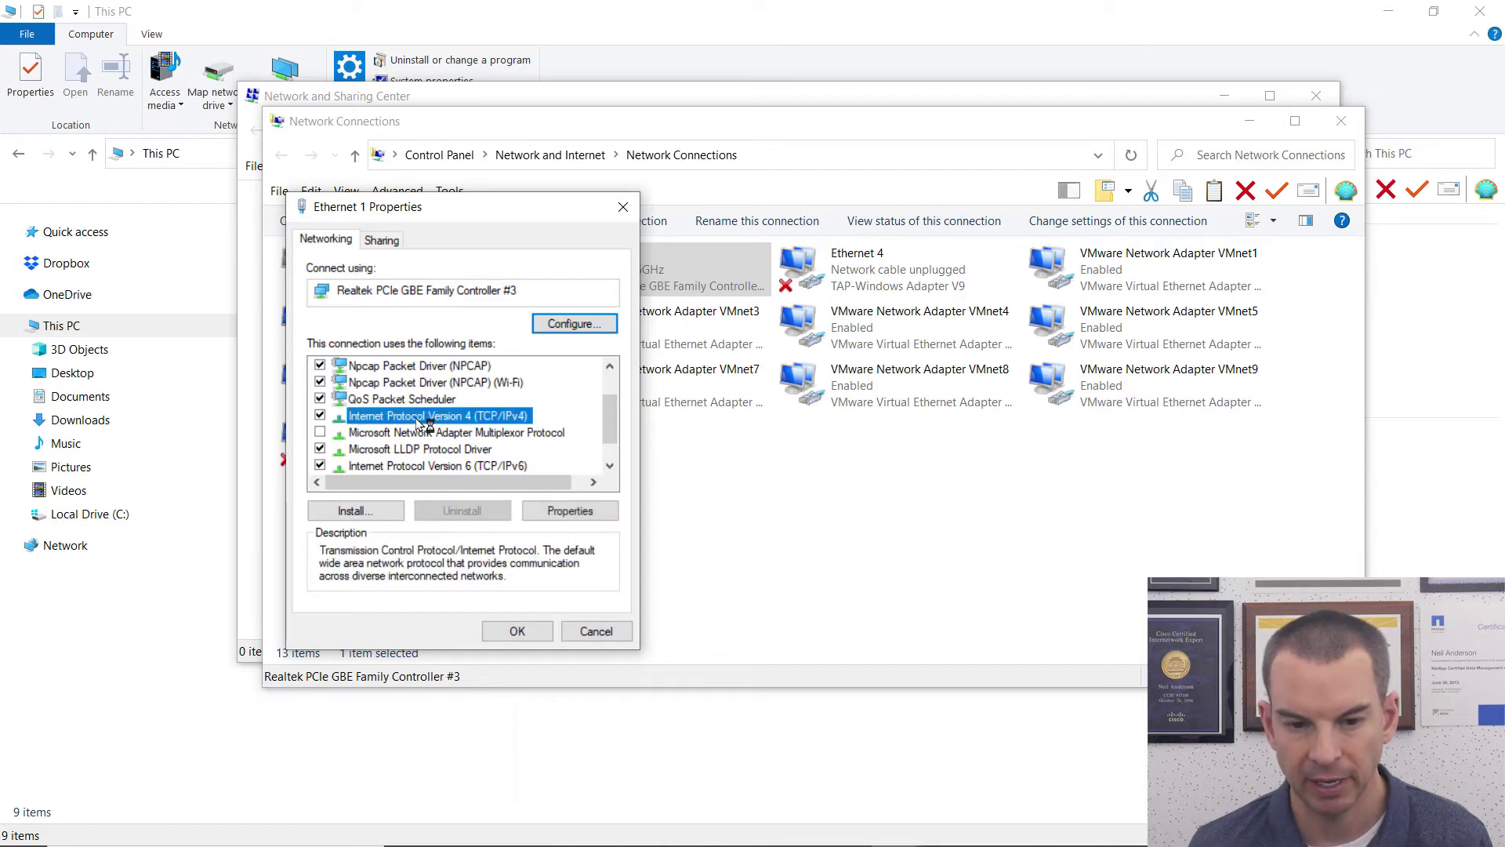
pyautogui.click(554, 512)
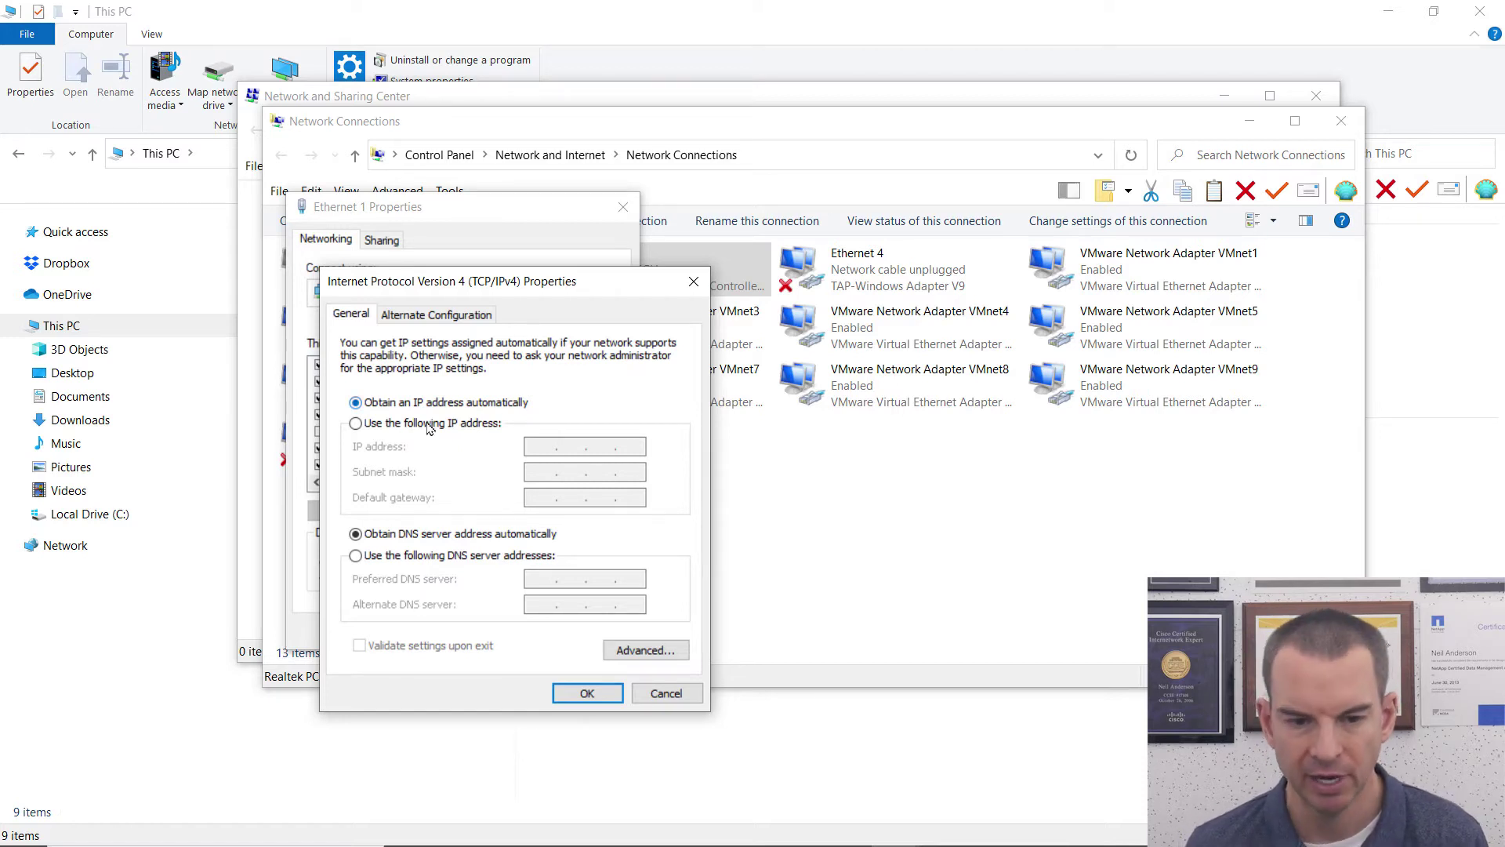
pyautogui.click(376, 428)
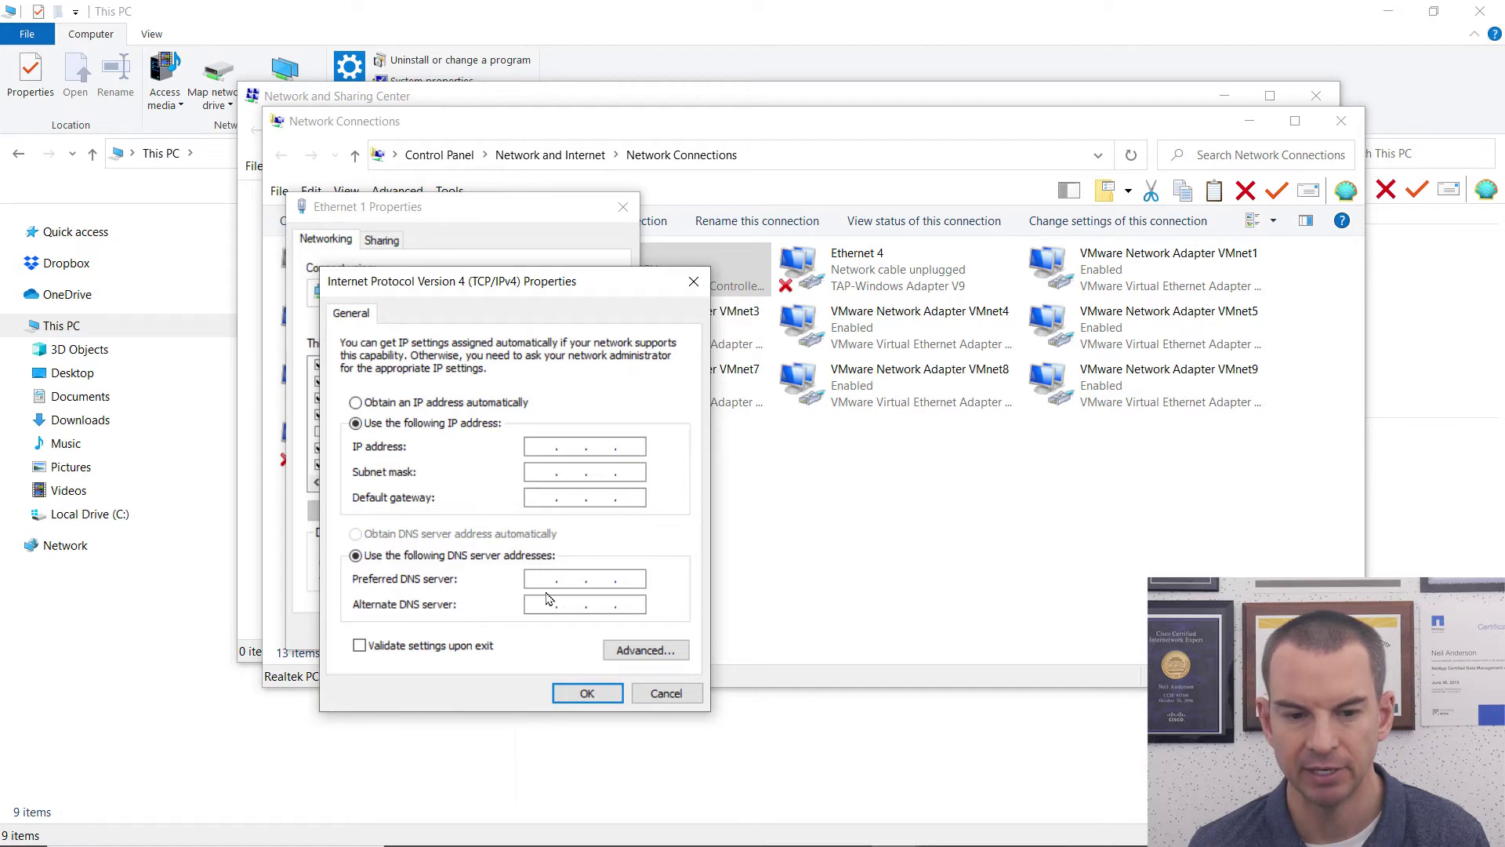
# Return Ethernet 1 to automatic IP and DNS addressing and cancel both dialogs
pyautogui.click(355, 404)
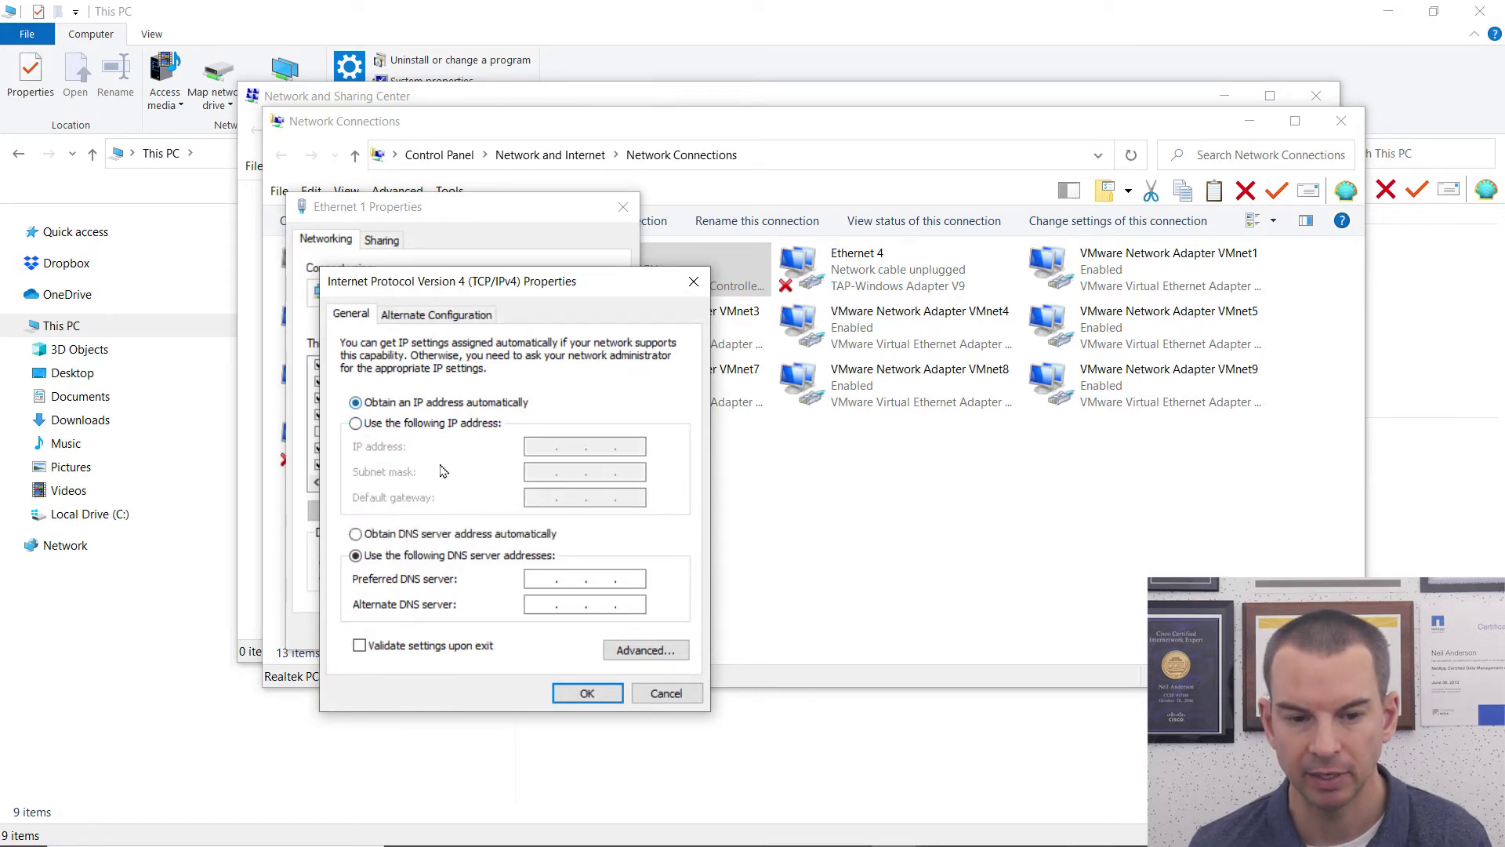
pyautogui.click(356, 534)
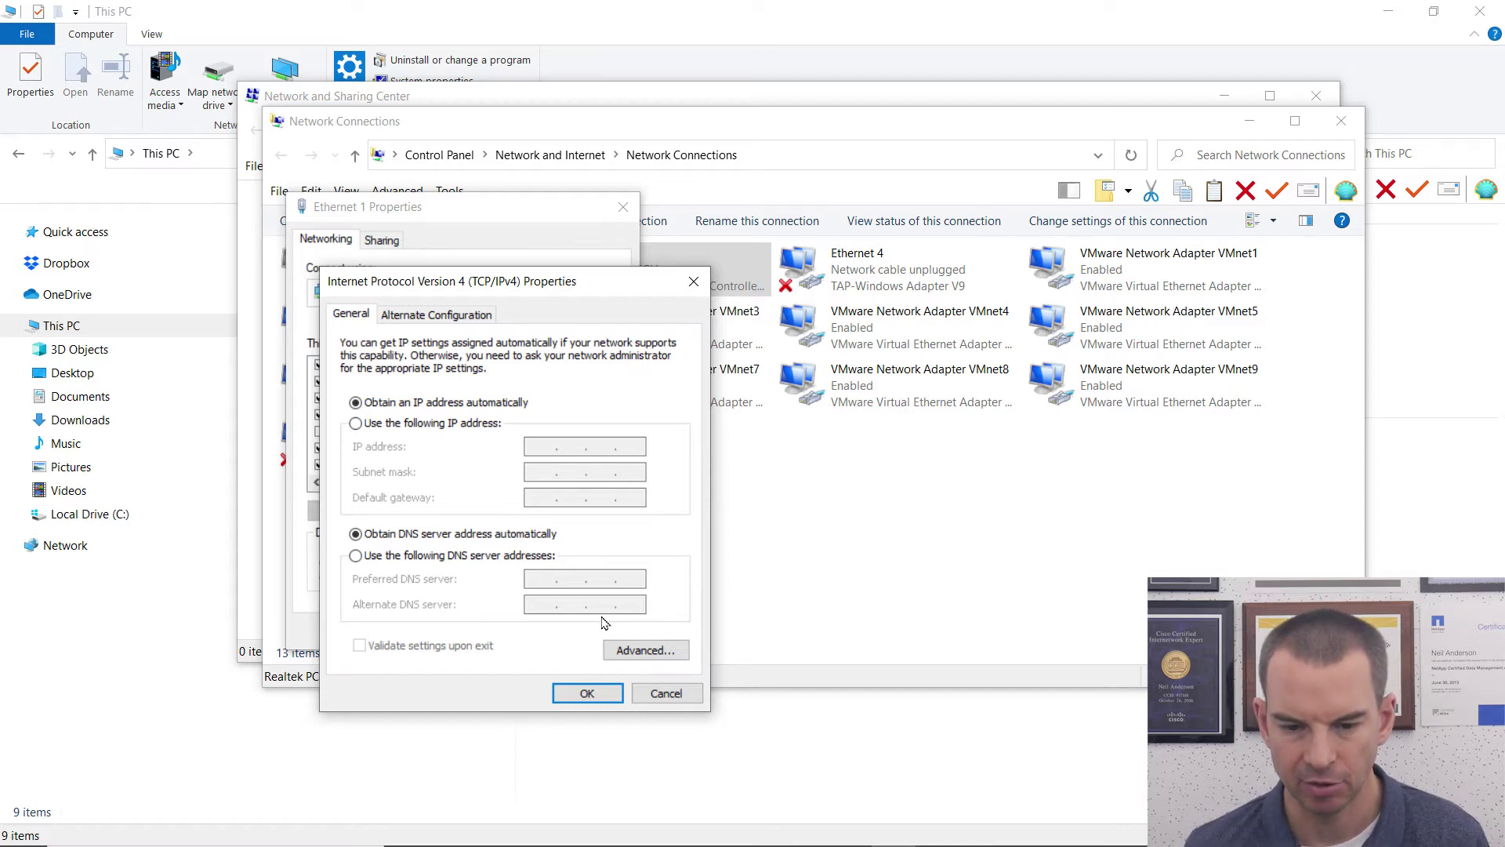
pyautogui.click(667, 694)
pyautogui.click(609, 637)
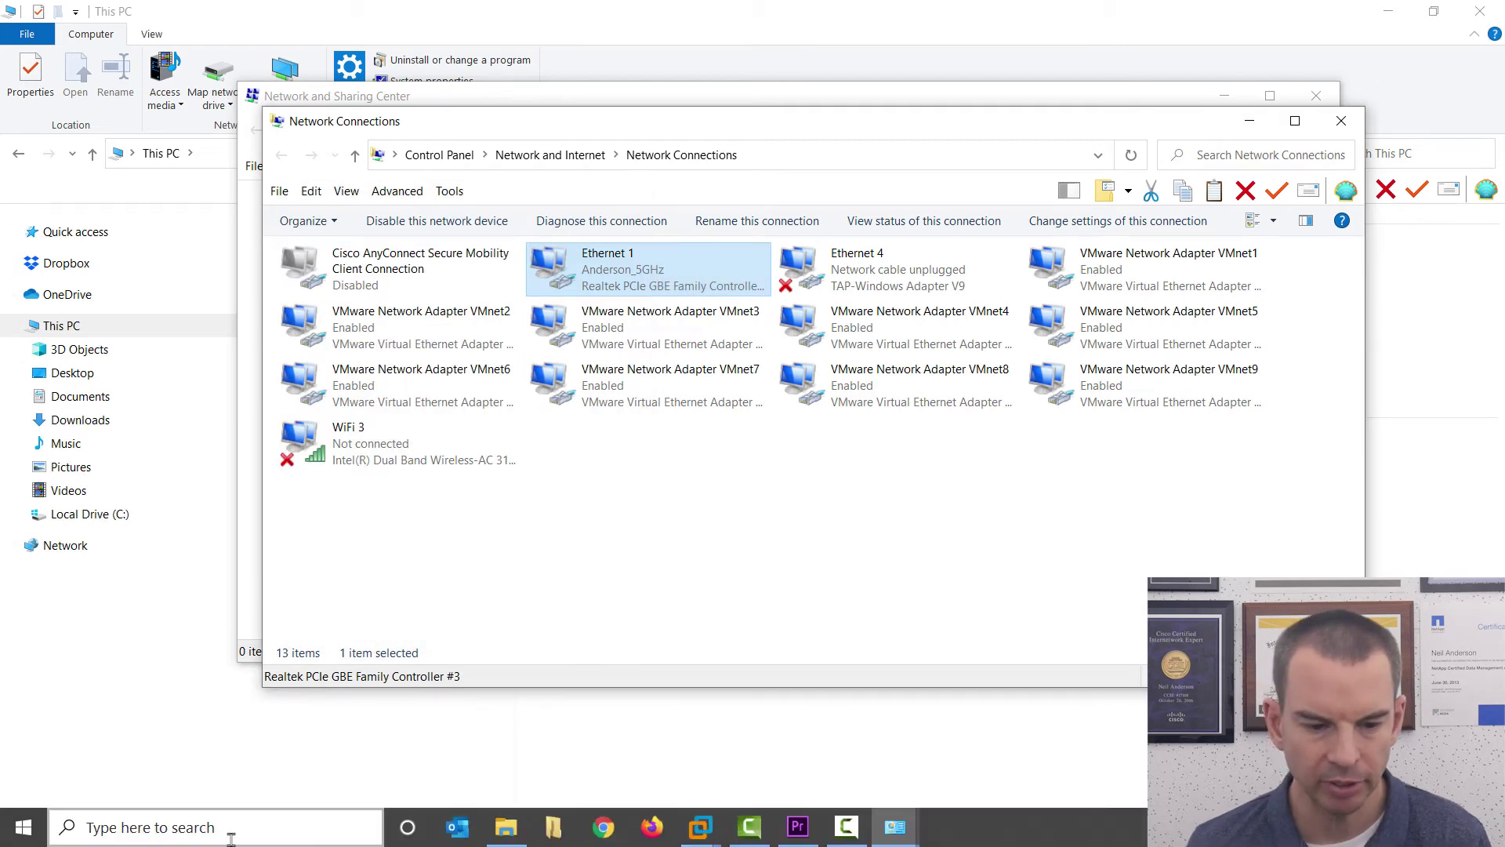
pyautogui.click(192, 829)
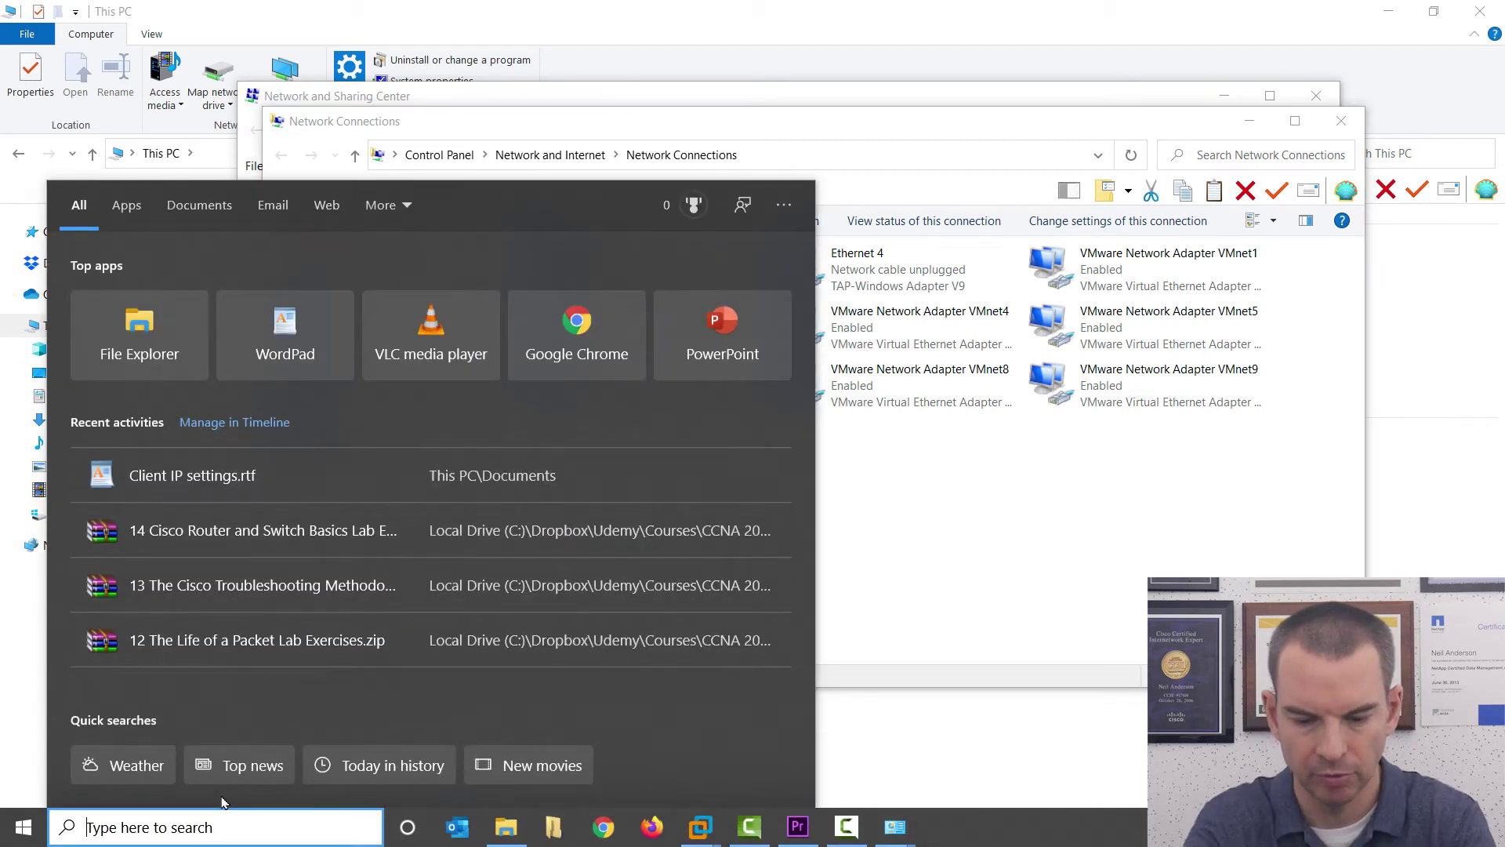
# Launch Command Prompt from a cmd search and run ipconfig /all
pyautogui.write('cmd')
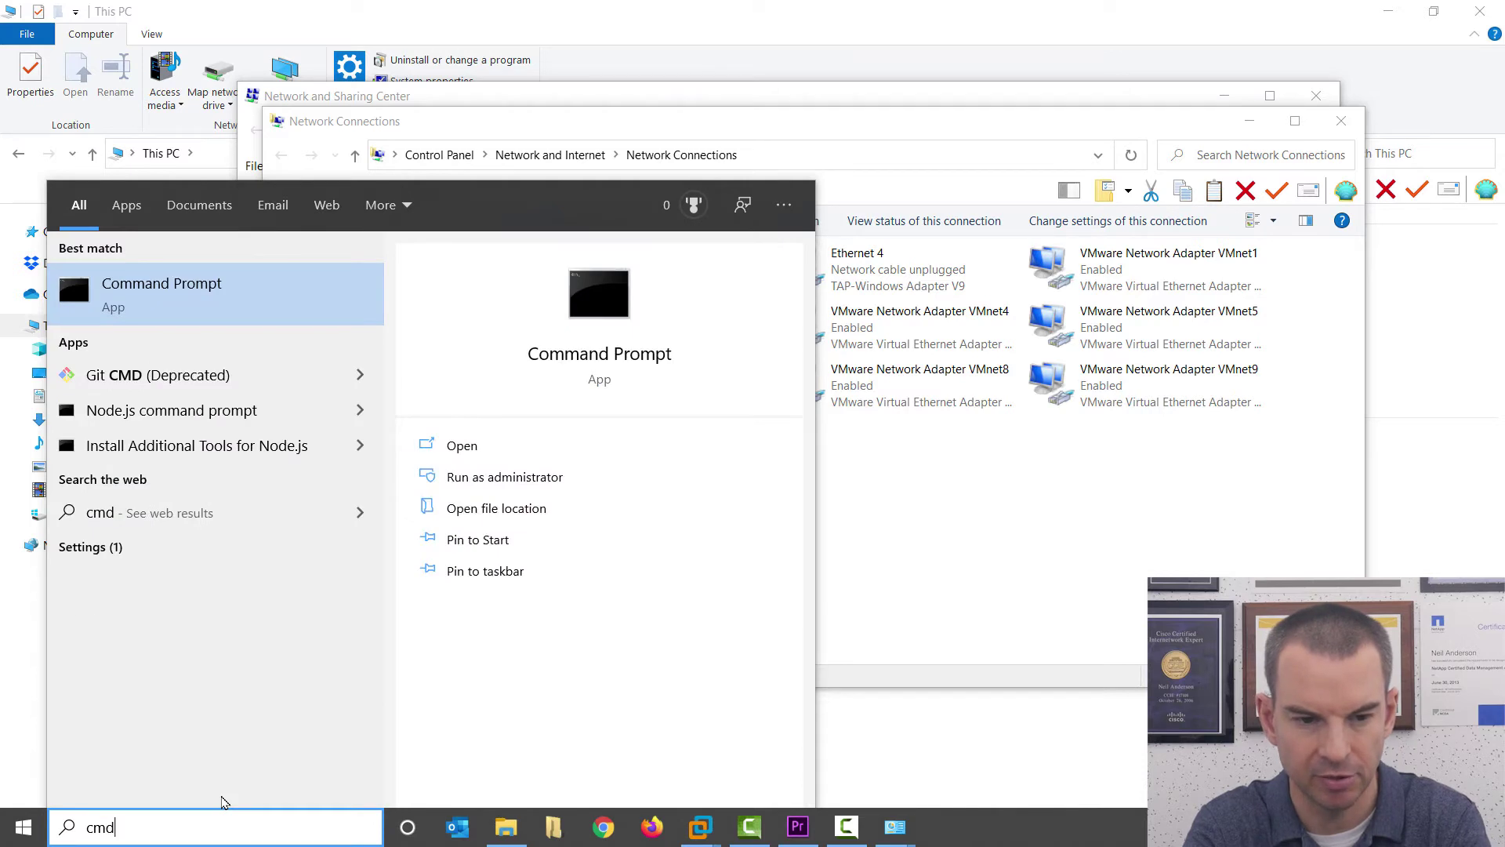
pyautogui.press('Return')
pyautogui.click(399, 402)
pyautogui.write('ipc')
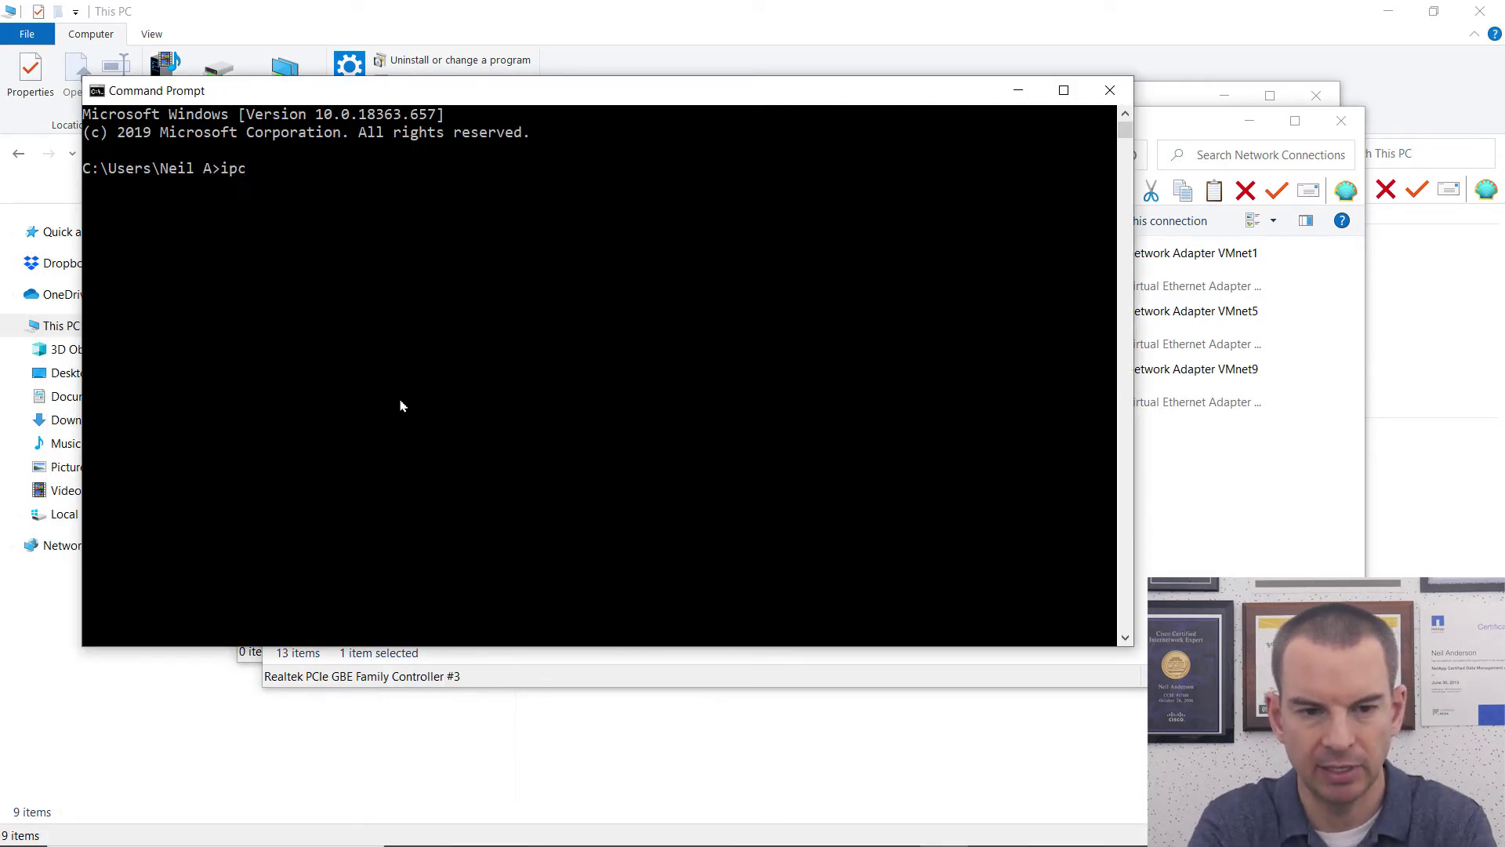
pyautogui.write('onfig')
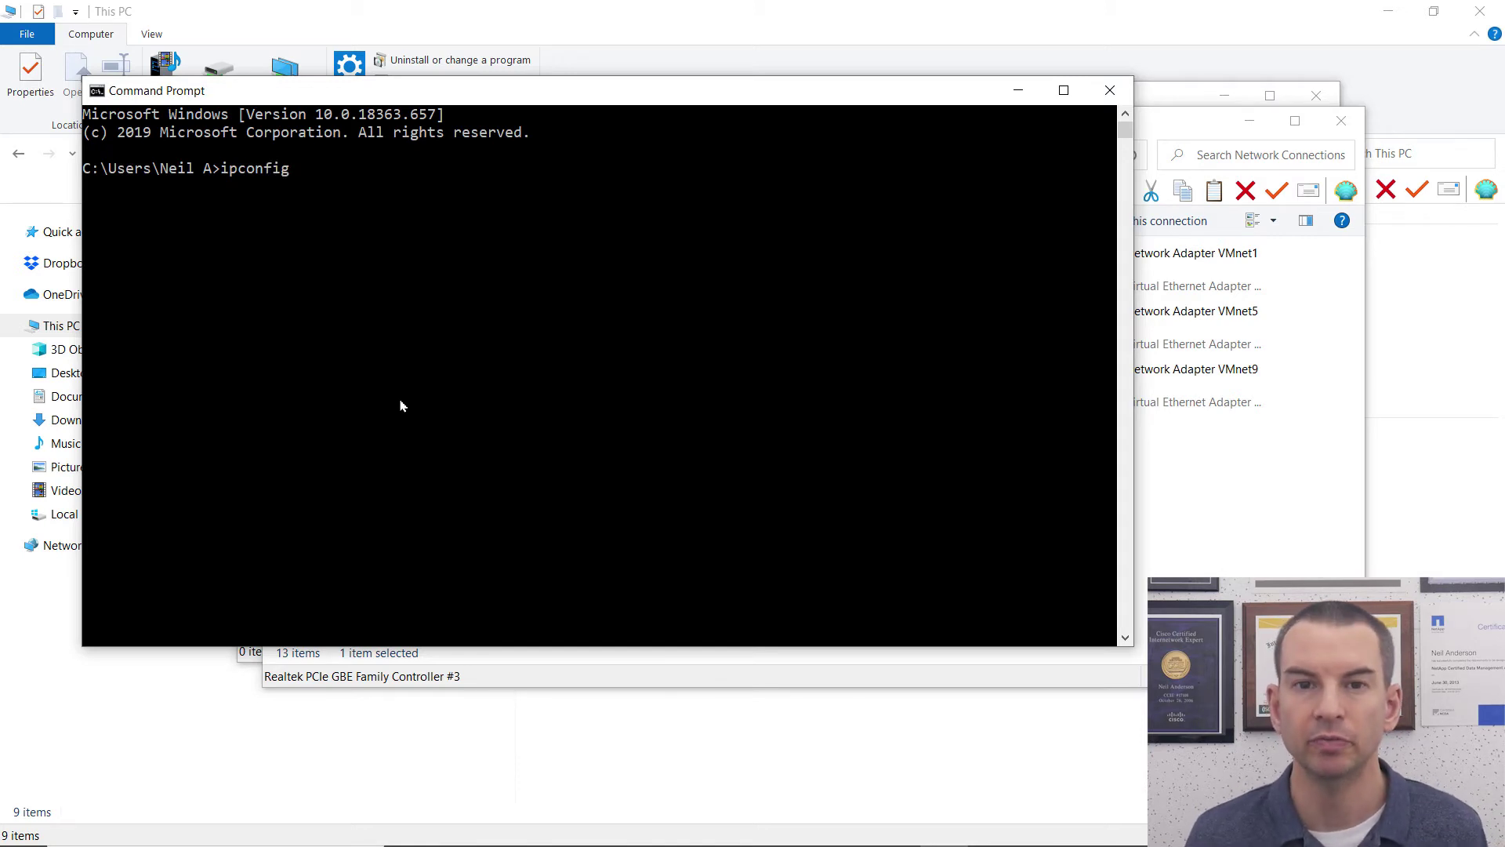
pyautogui.write(' /all')
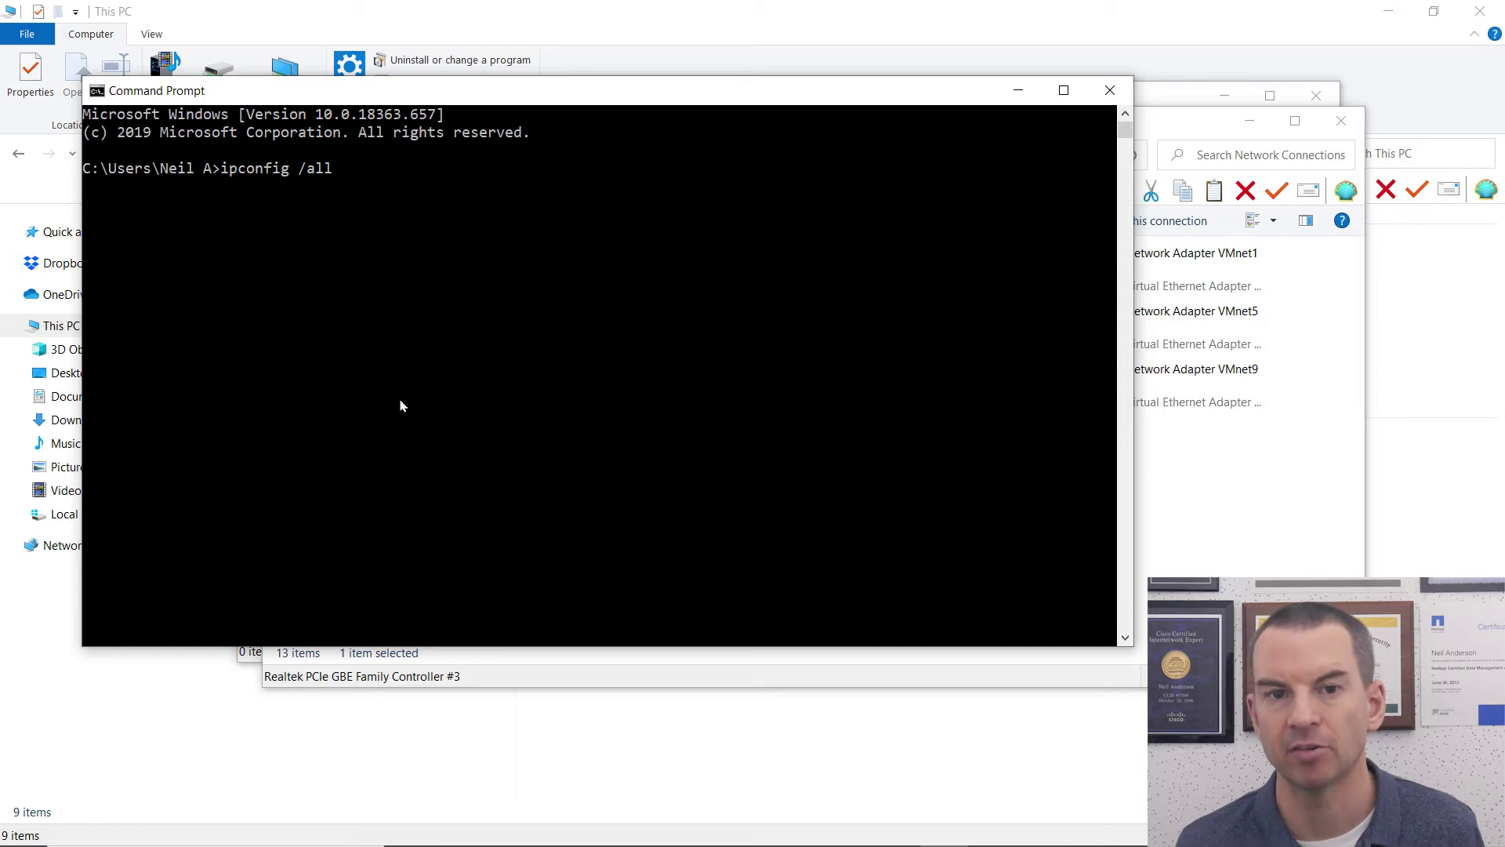
pyautogui.press('Return')
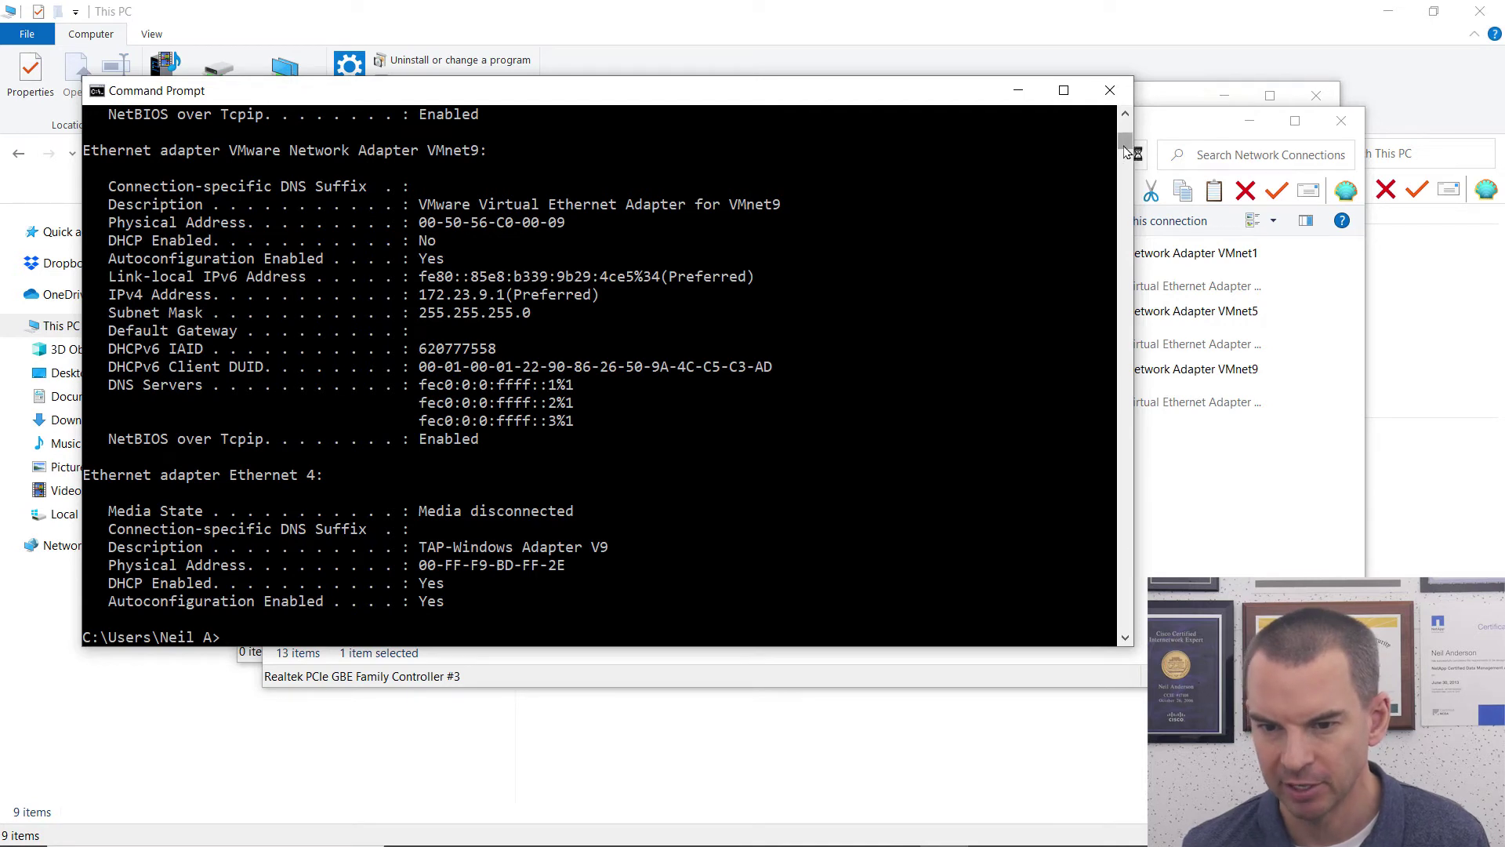
# Highlight Ethernet 1's IPv4 192.168.1.14, mask 255.255.255.0, and gateway and DNS 192.168.1.1
pyautogui.moveTo(1126, 149); pyautogui.dragTo(1126, 121)
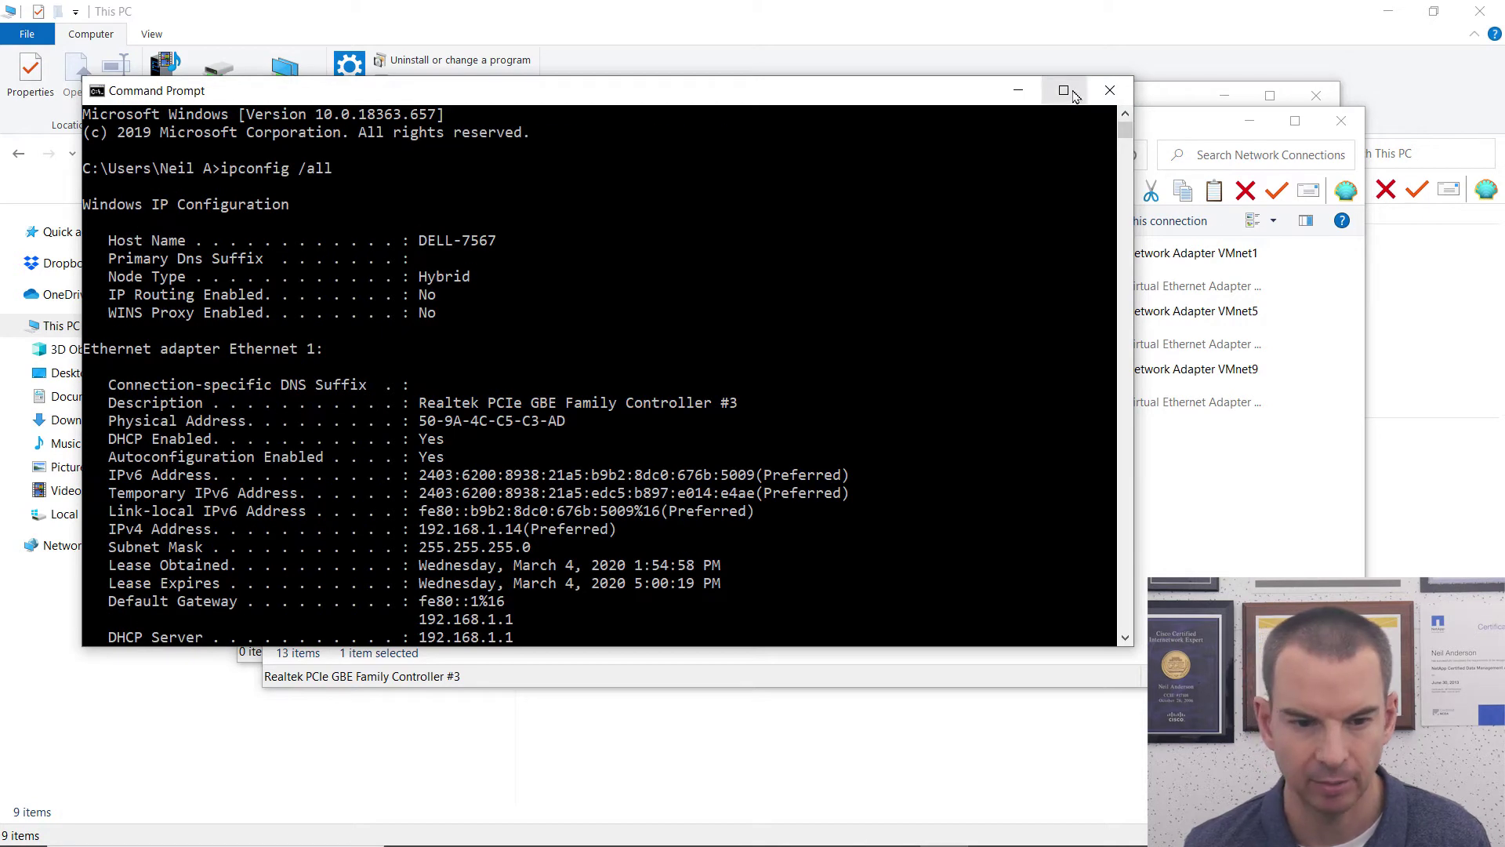
pyautogui.scroll(-1, 1082, 125)
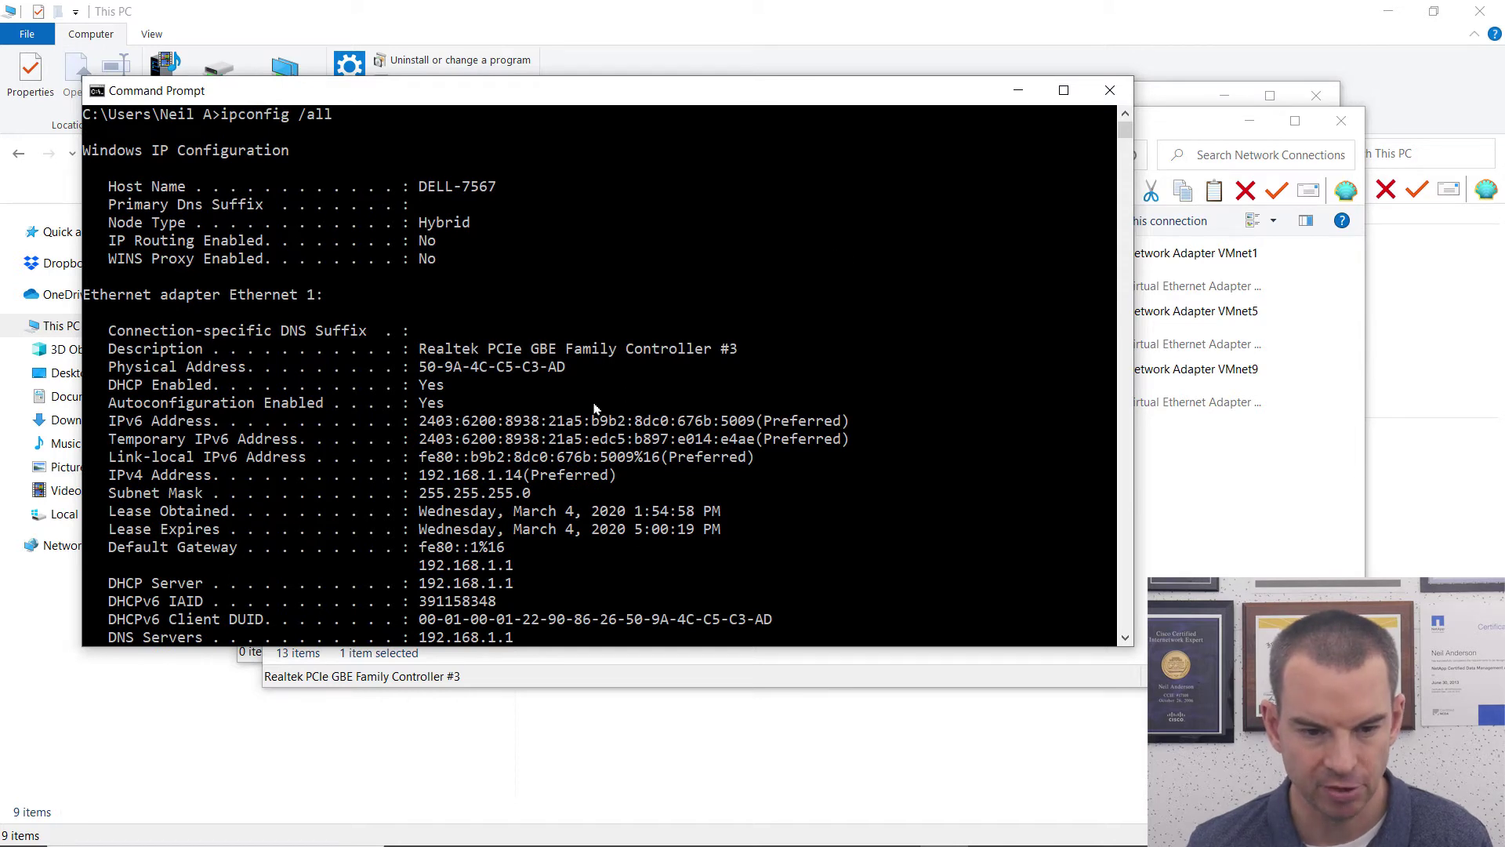
pyautogui.moveTo(421, 475); pyautogui.dragTo(523, 476)
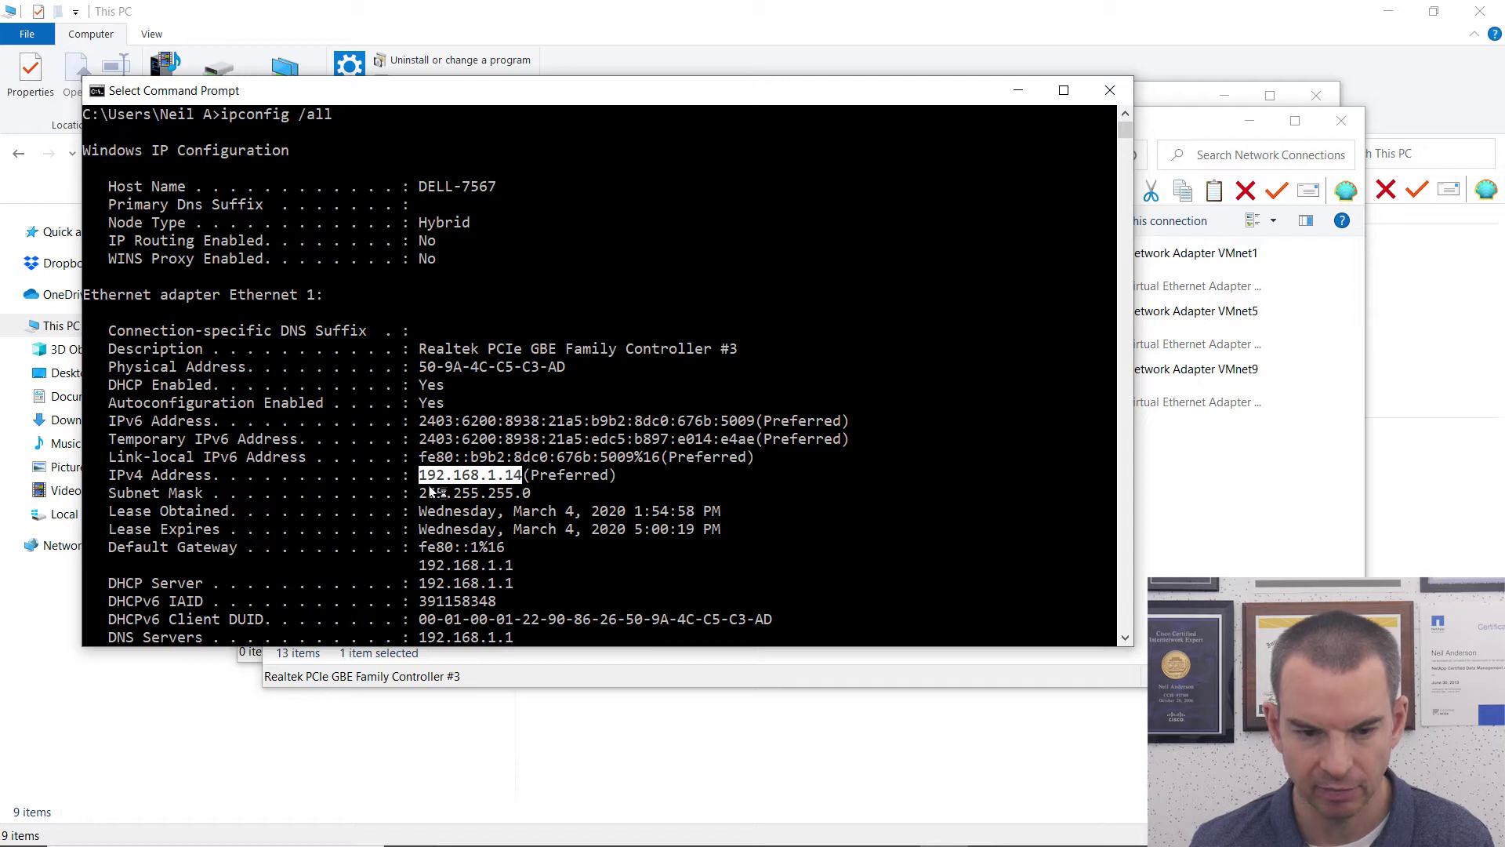
pyautogui.moveTo(422, 494); pyautogui.dragTo(539, 494)
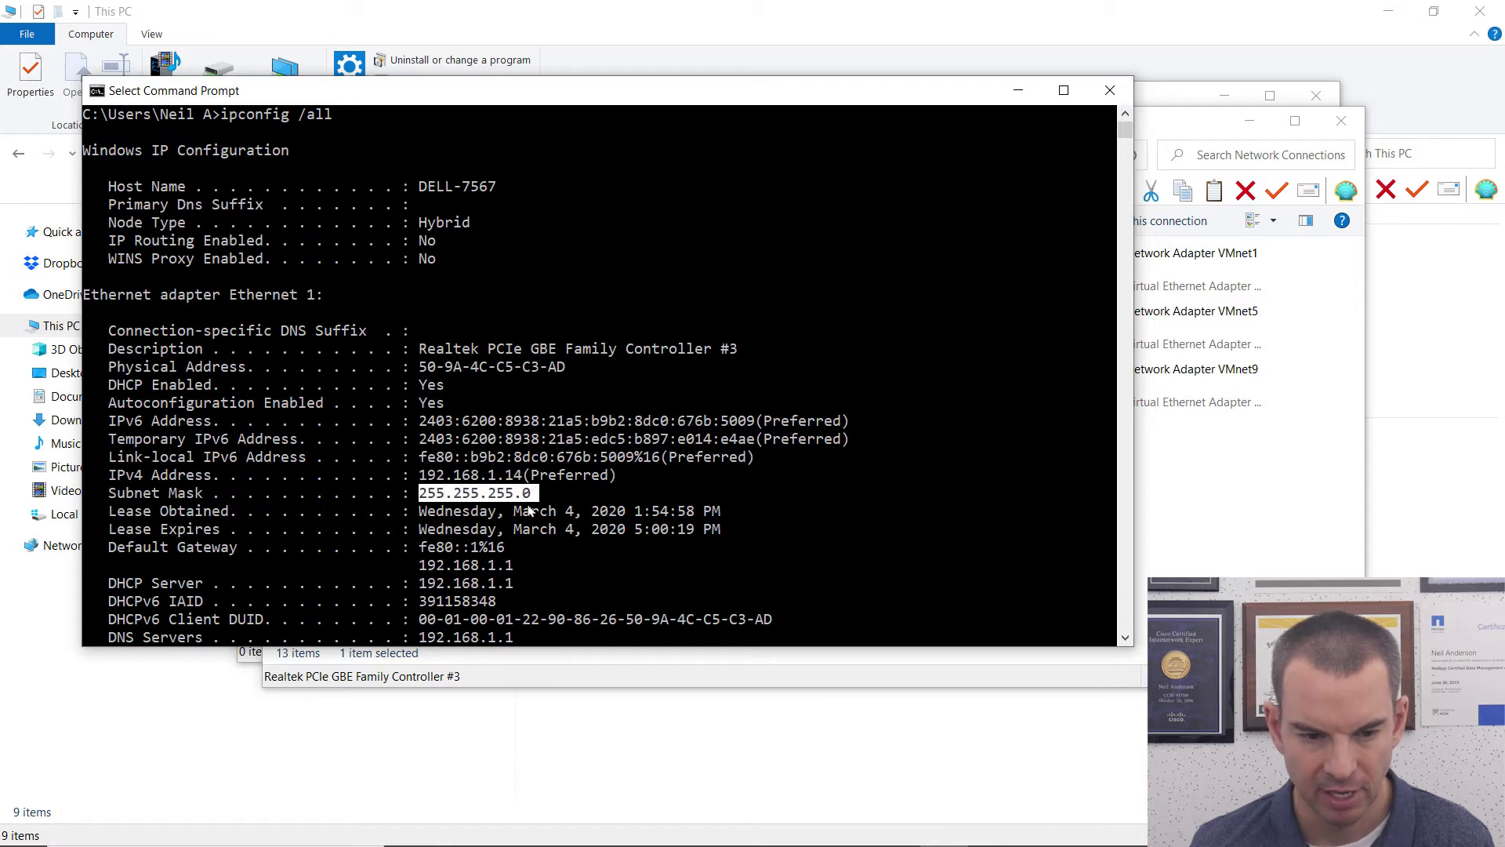
pyautogui.moveTo(422, 566); pyautogui.dragTo(515, 569)
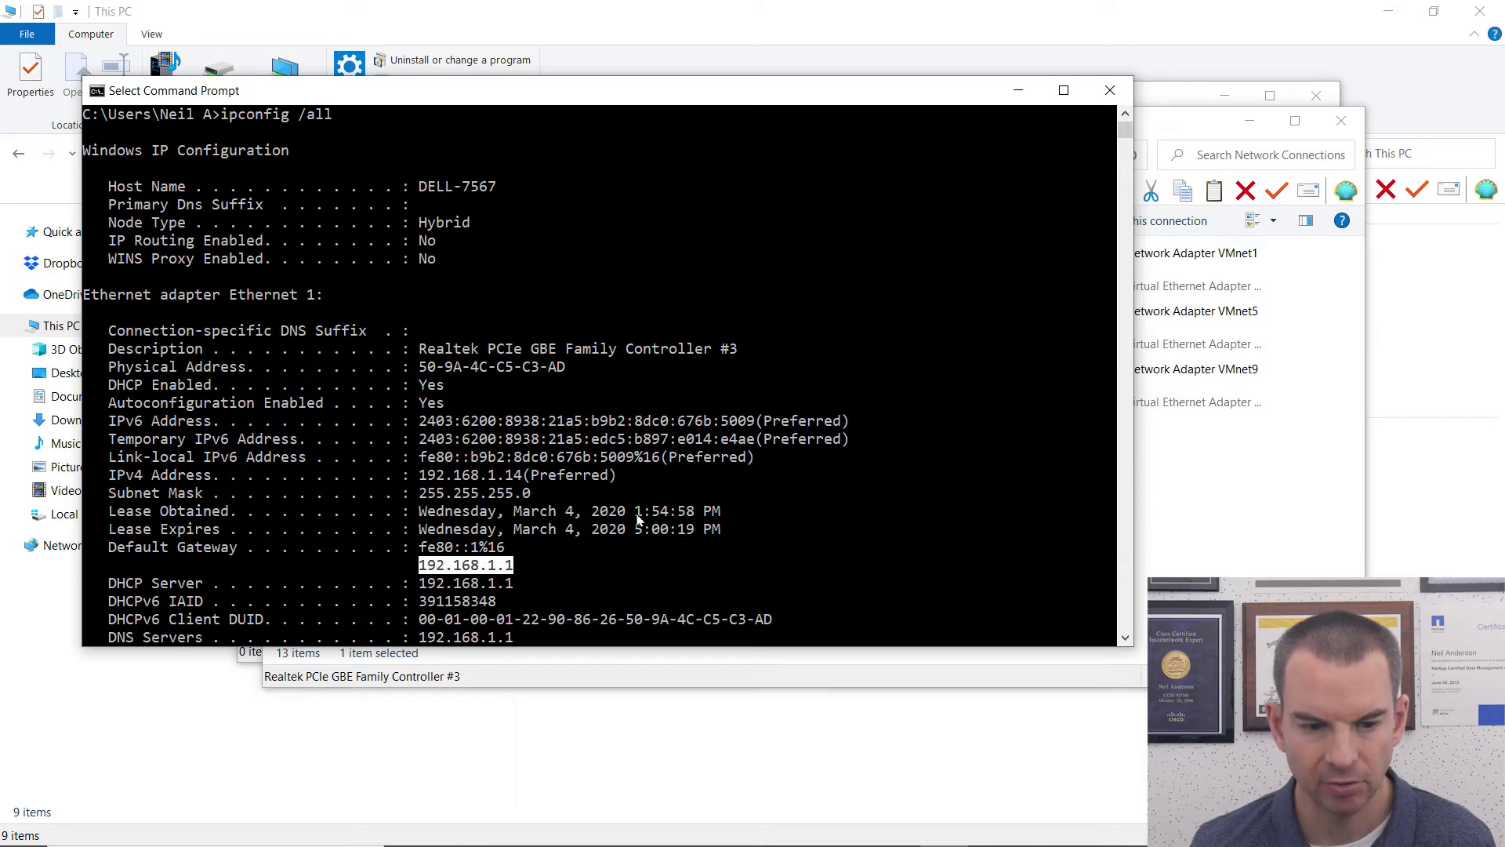
pyautogui.scroll(-1, 639, 511)
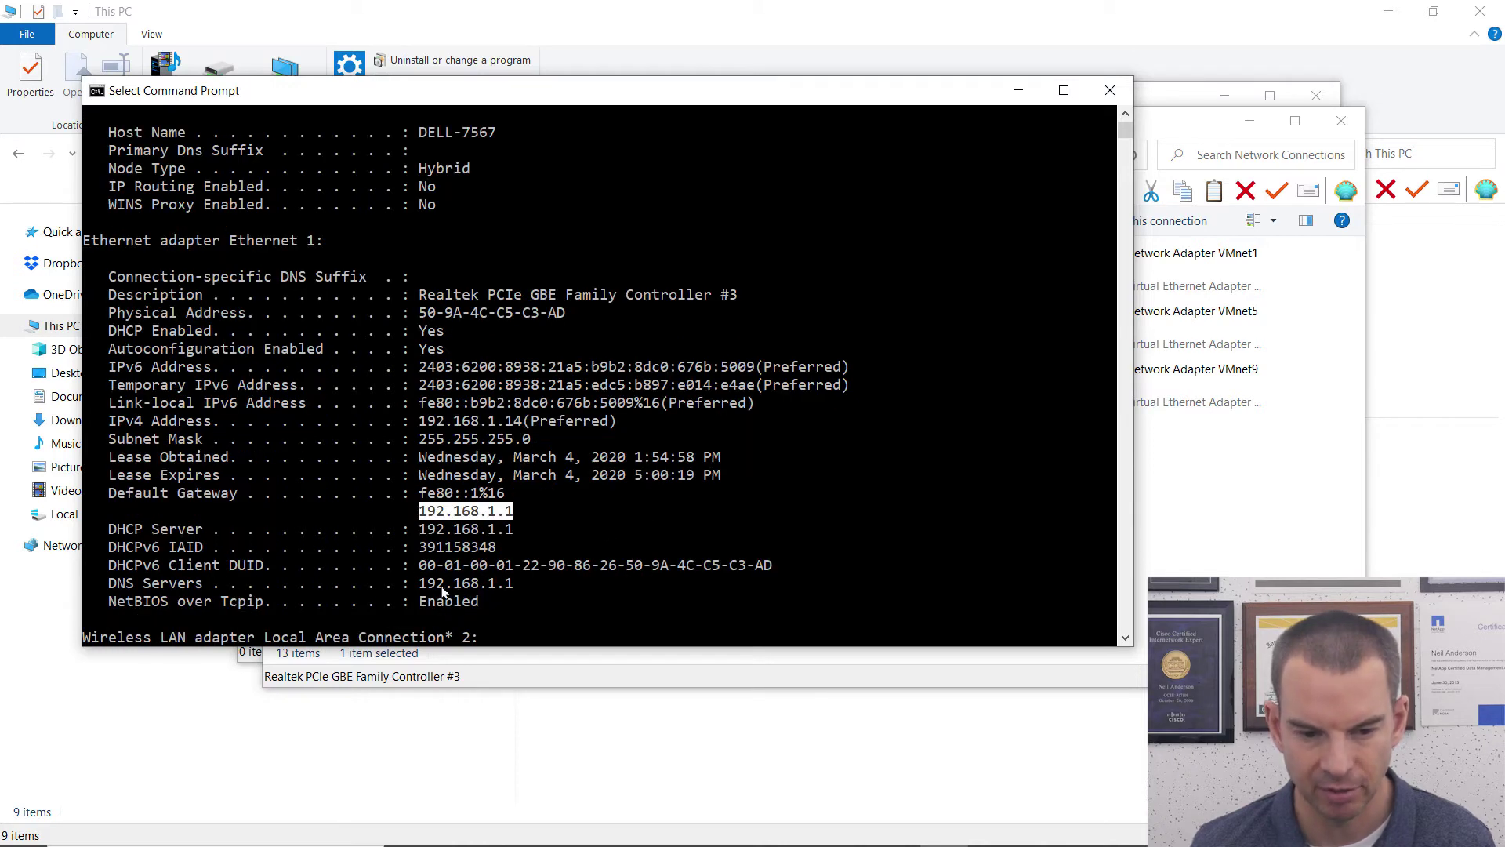
pyautogui.moveTo(420, 587); pyautogui.dragTo(511, 590)
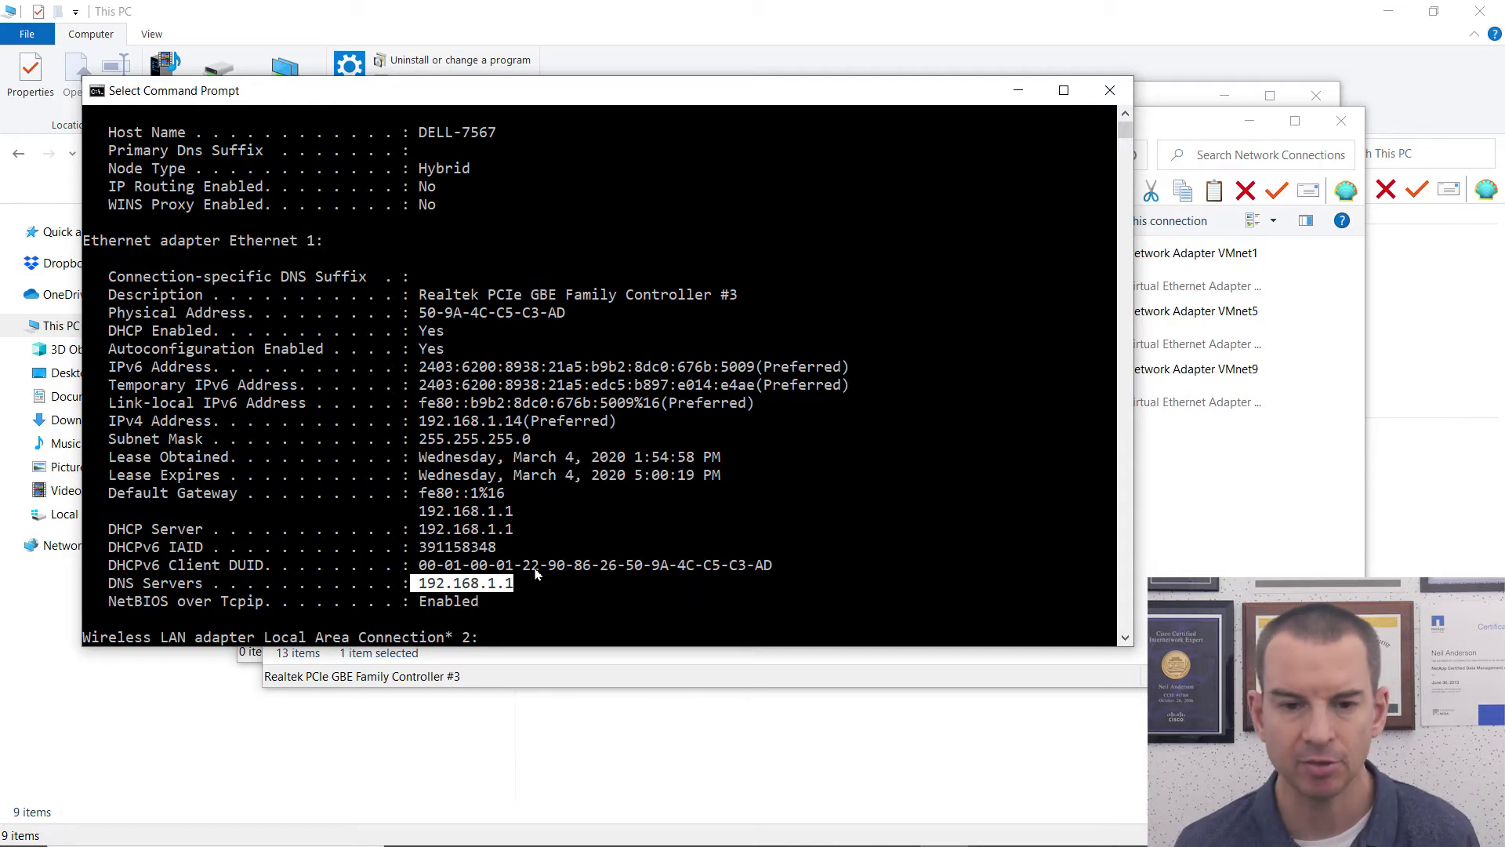
pyautogui.moveTo(690, 846)
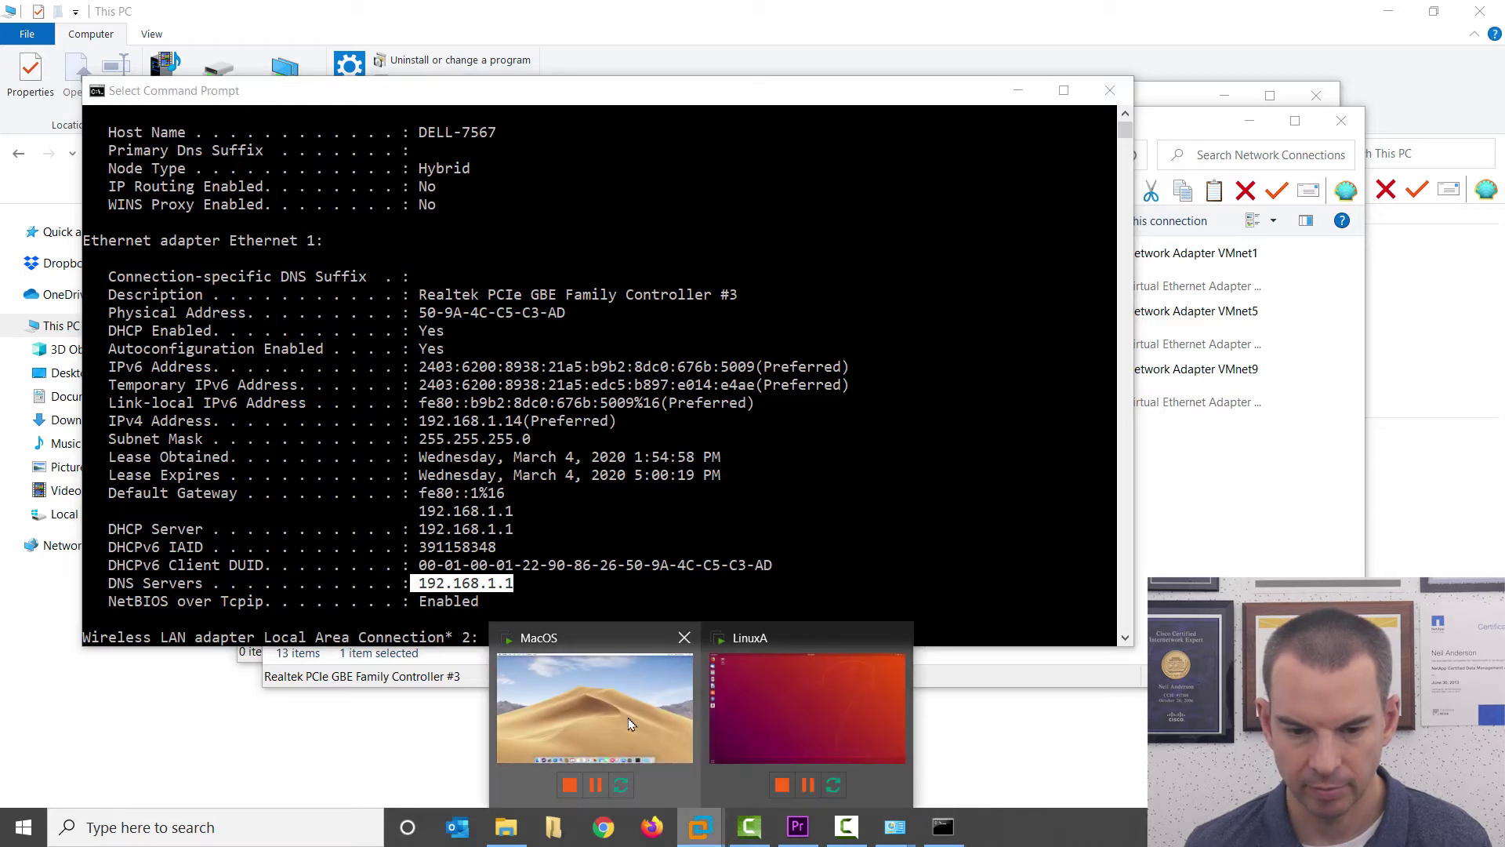
# Switch to the macOS virtual machine and open System Preferences from the Apple menu
pyautogui.click(632, 723)
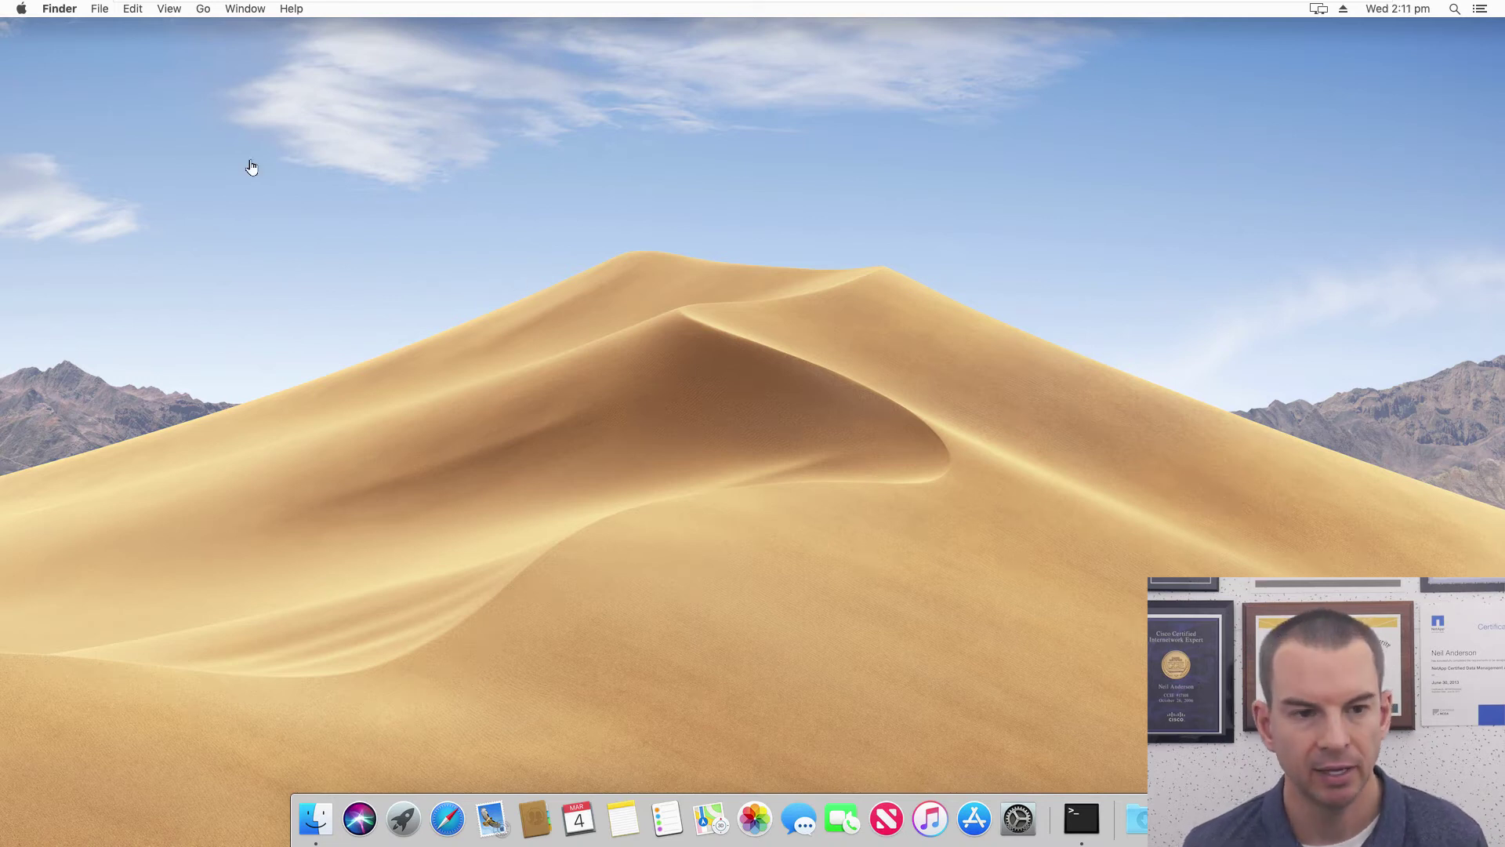
pyautogui.click(21, 9)
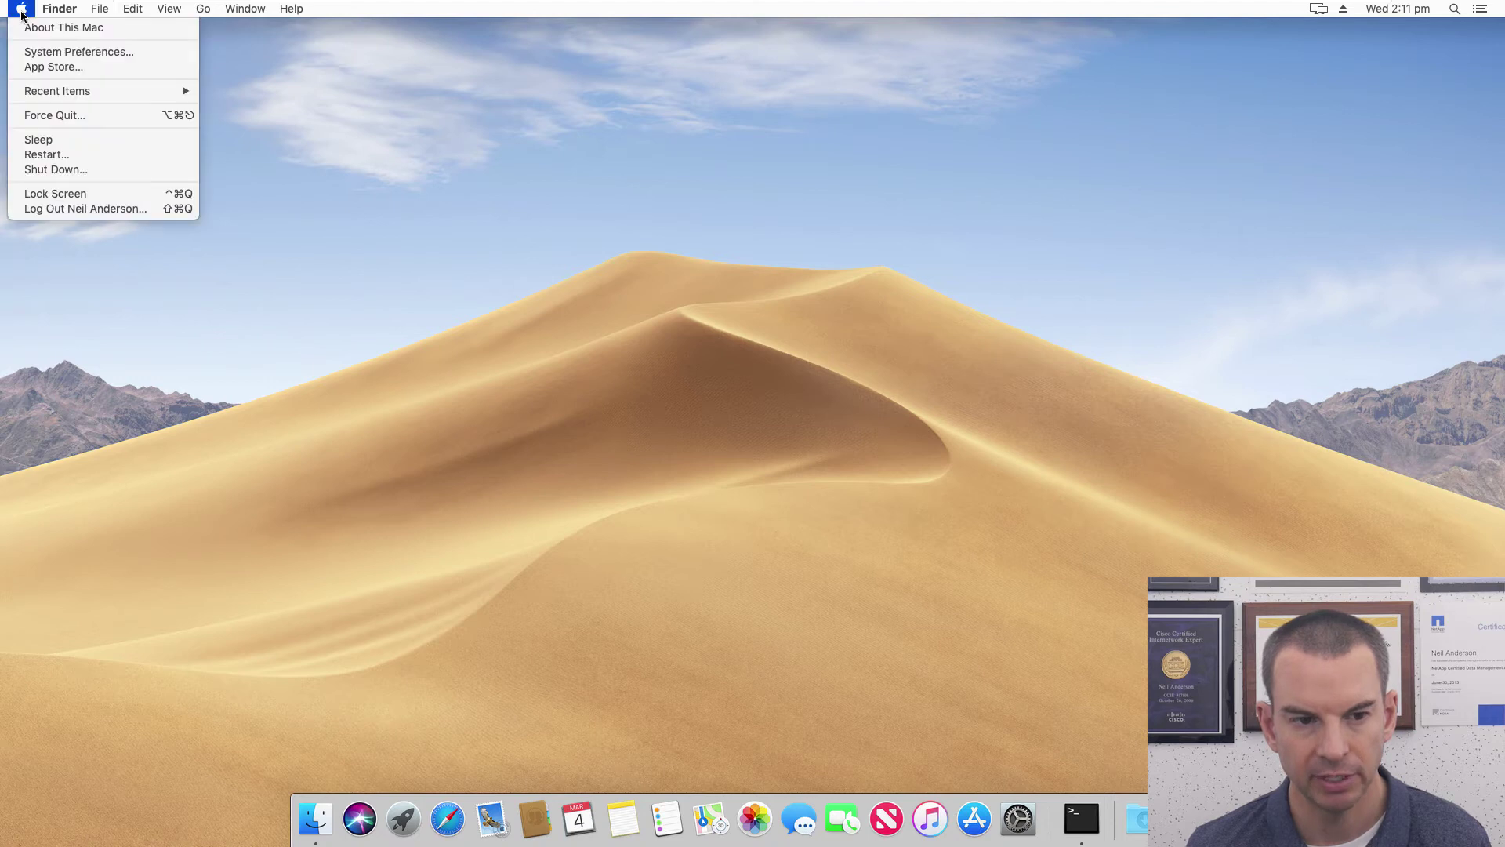
pyautogui.click(38, 58)
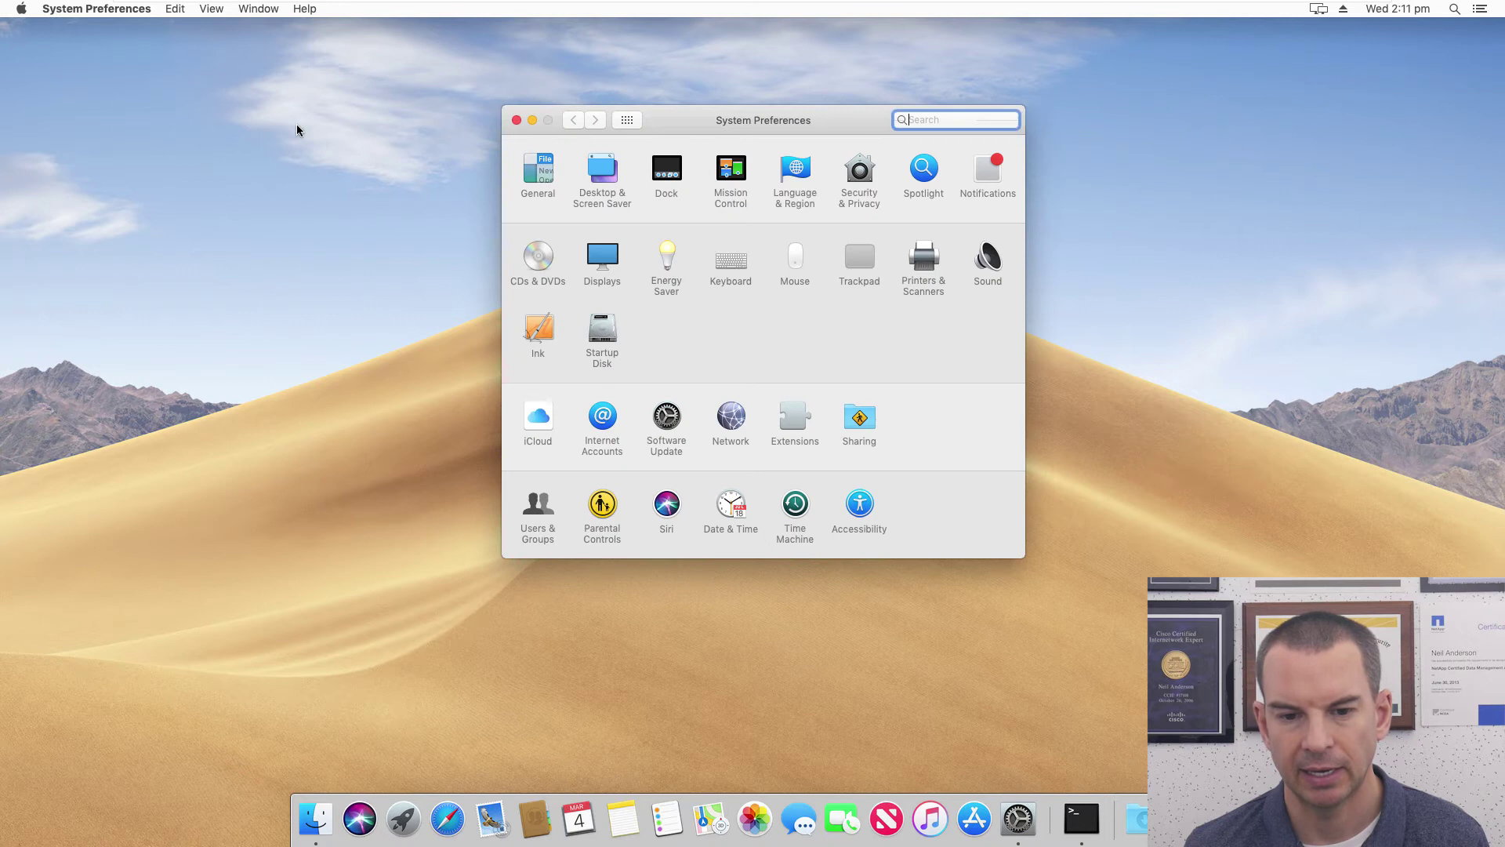
# In Network, try Ethernet's IPv4 set to Manually, then return it to Using DHCP
pyautogui.click(731, 423)
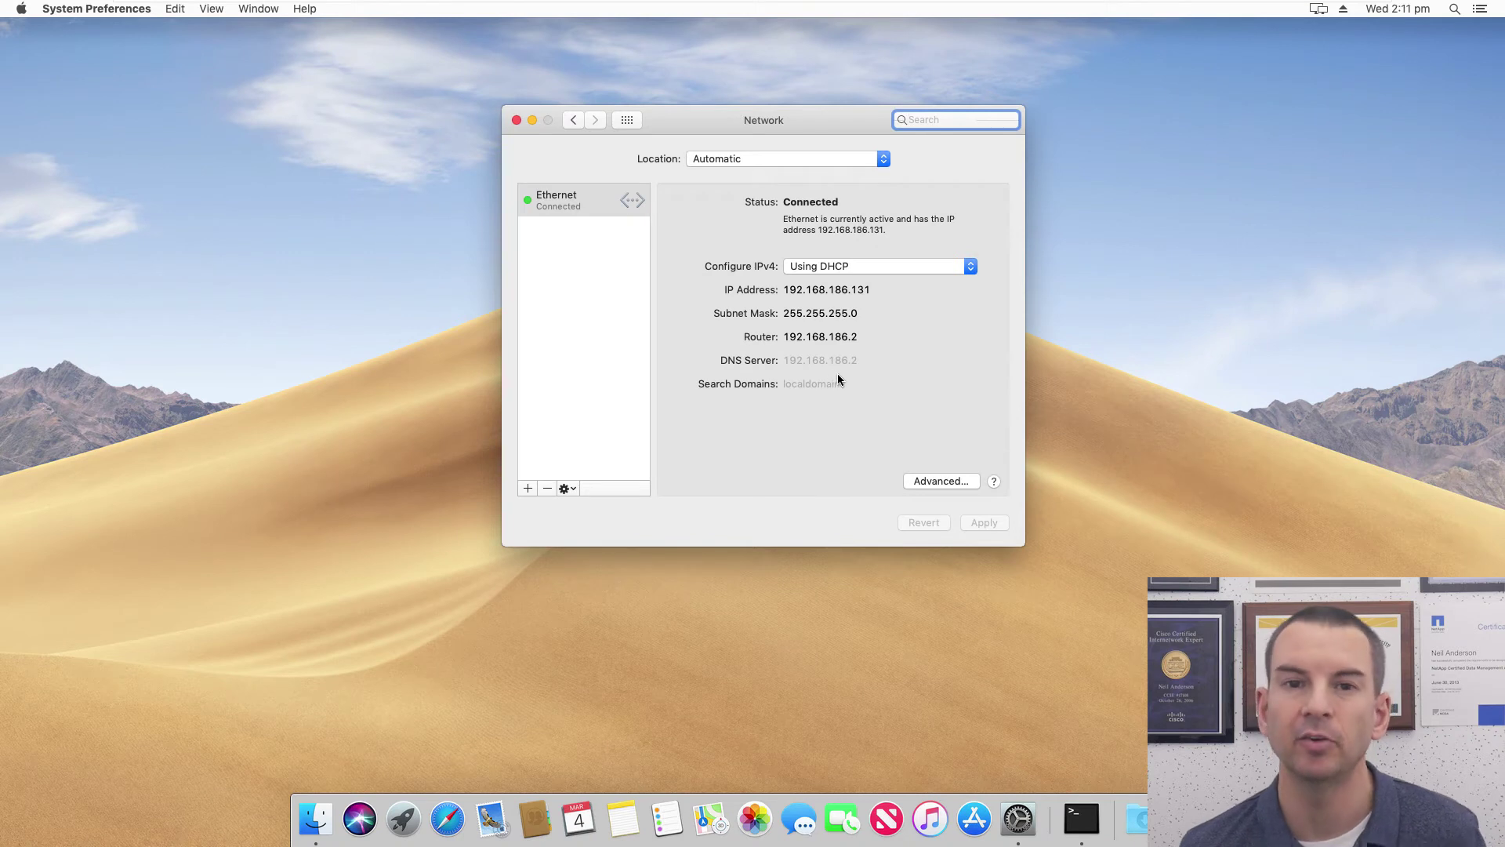
pyautogui.click(974, 269)
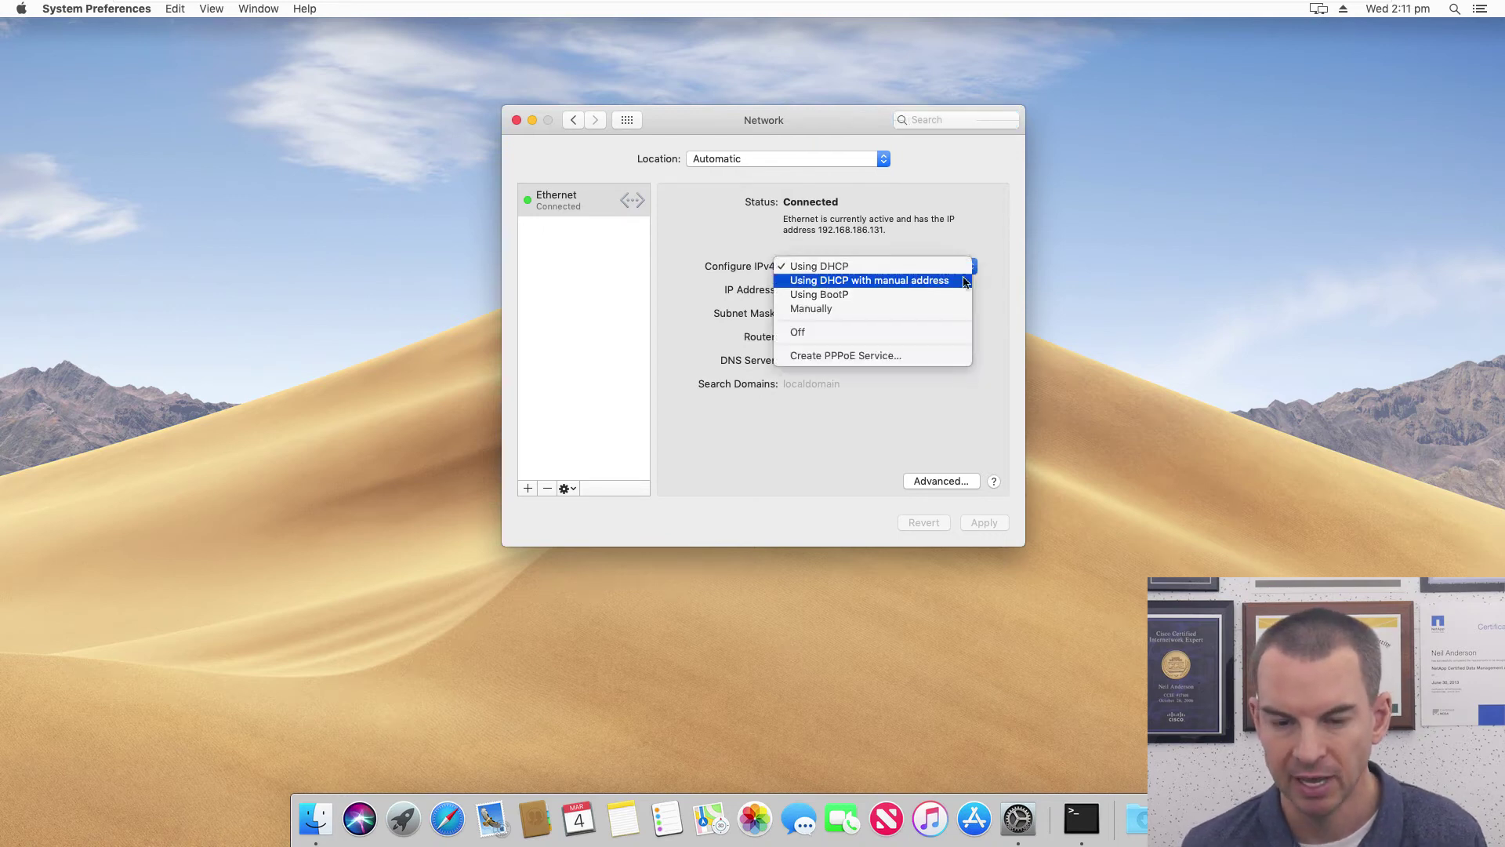
pyautogui.click(828, 309)
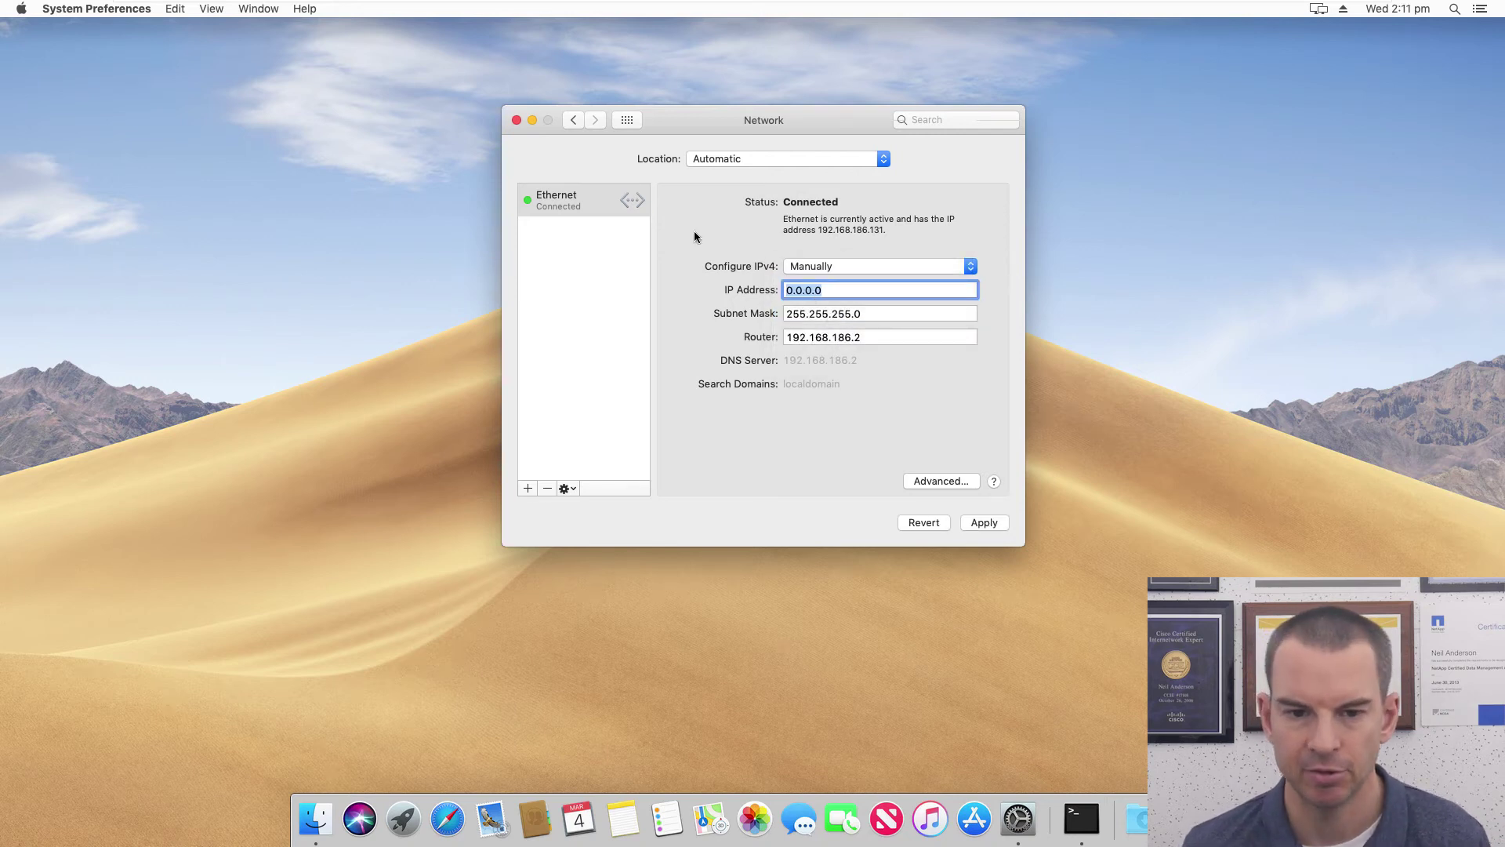
pyautogui.click(887, 266)
pyautogui.click(819, 223)
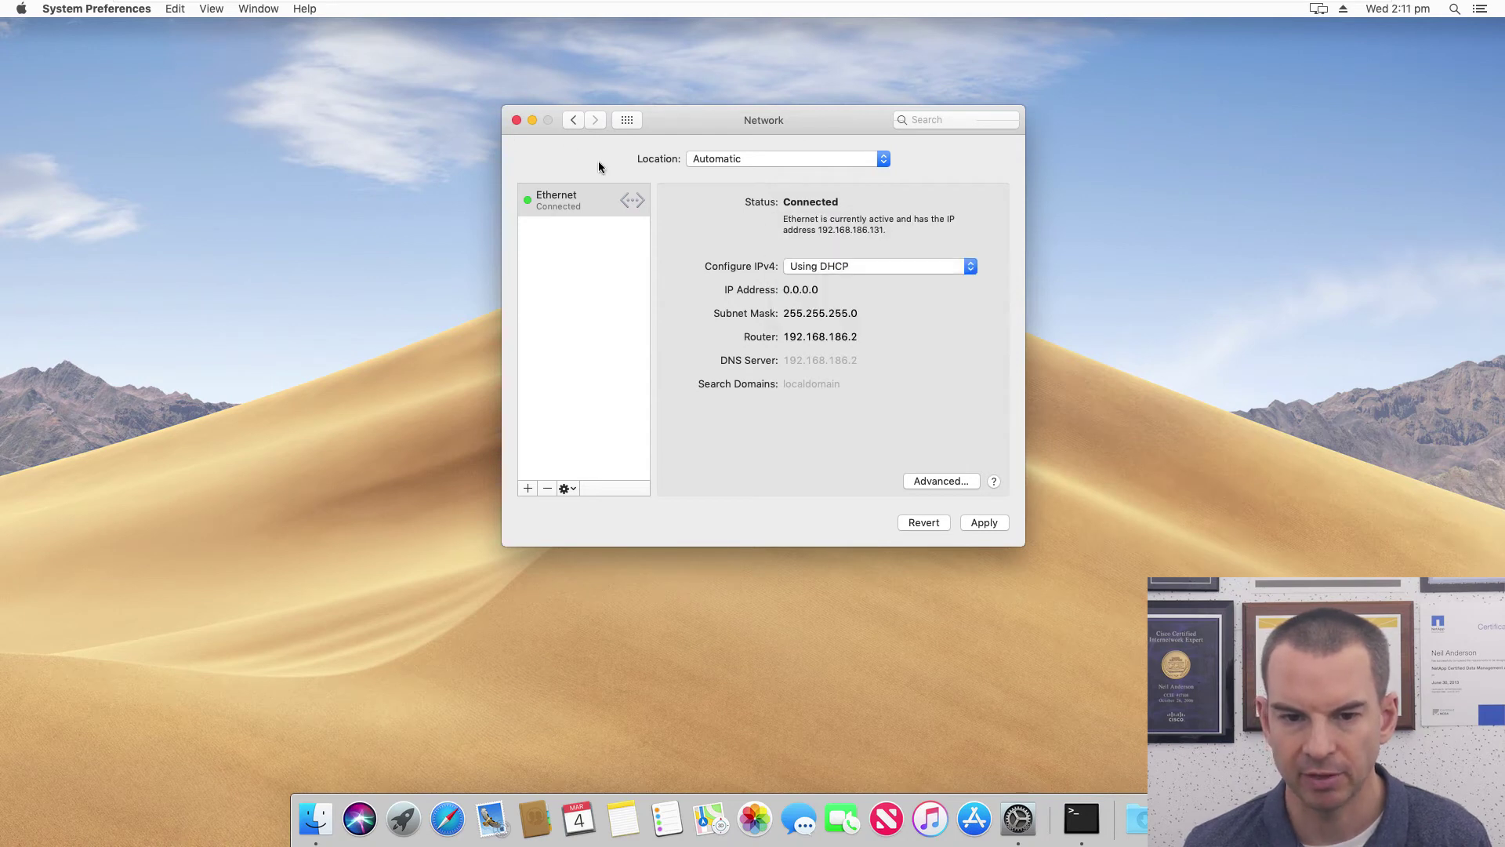
# Close Network settings with Don't Apply and launch Terminal from the Dock
pyautogui.click(517, 121)
pyautogui.click(737, 216)
pyautogui.click(1094, 816)
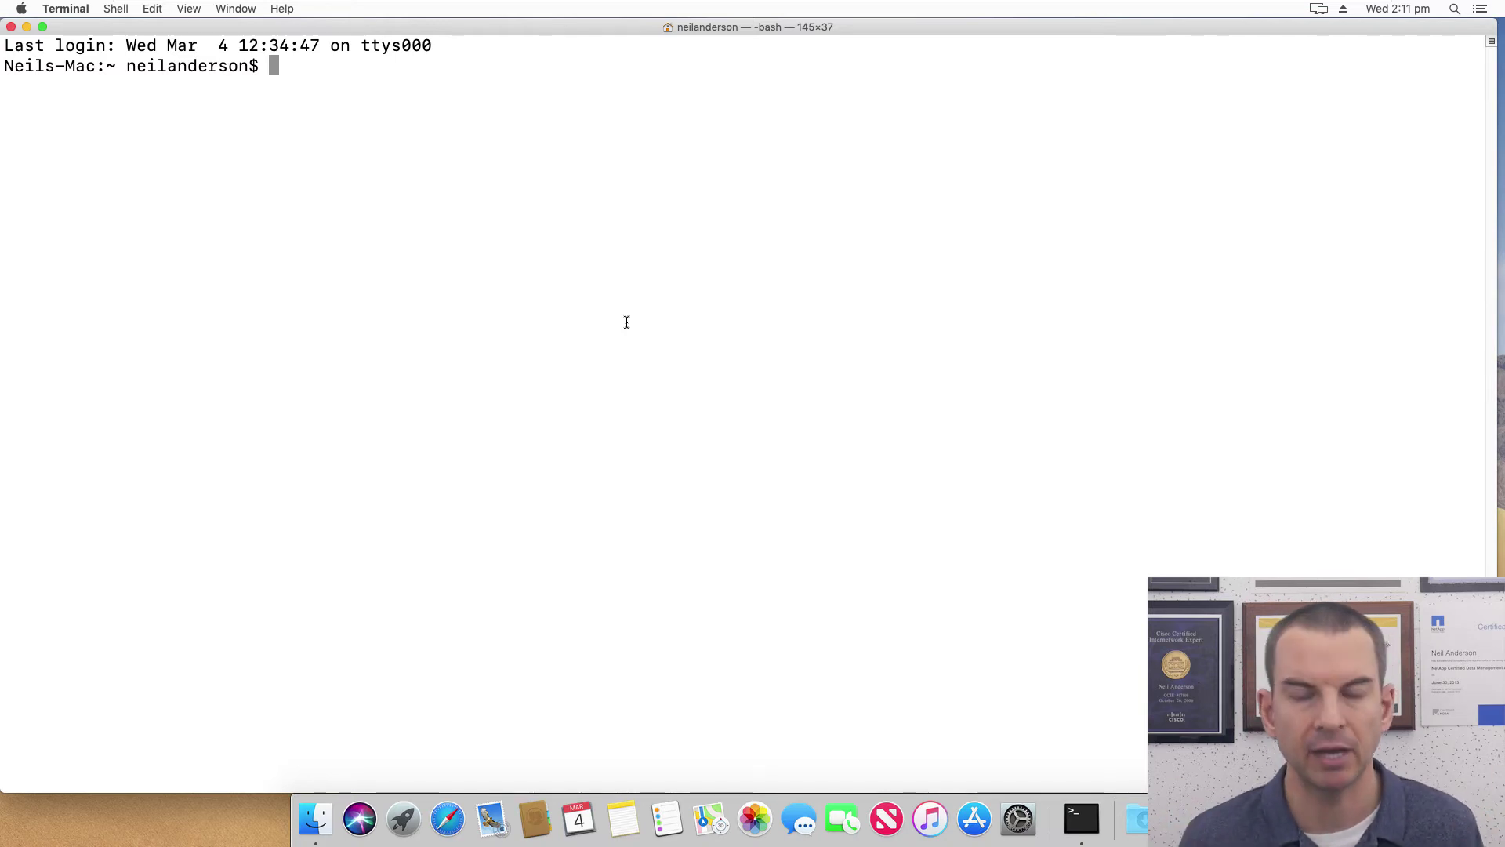
# Run ifconfig, showing en0 at 192.168.186.131 with netmask 0xffffff00
pyautogui.write('ifconi')
pyautogui.press('BackSpace')
pyautogui.write('fig')
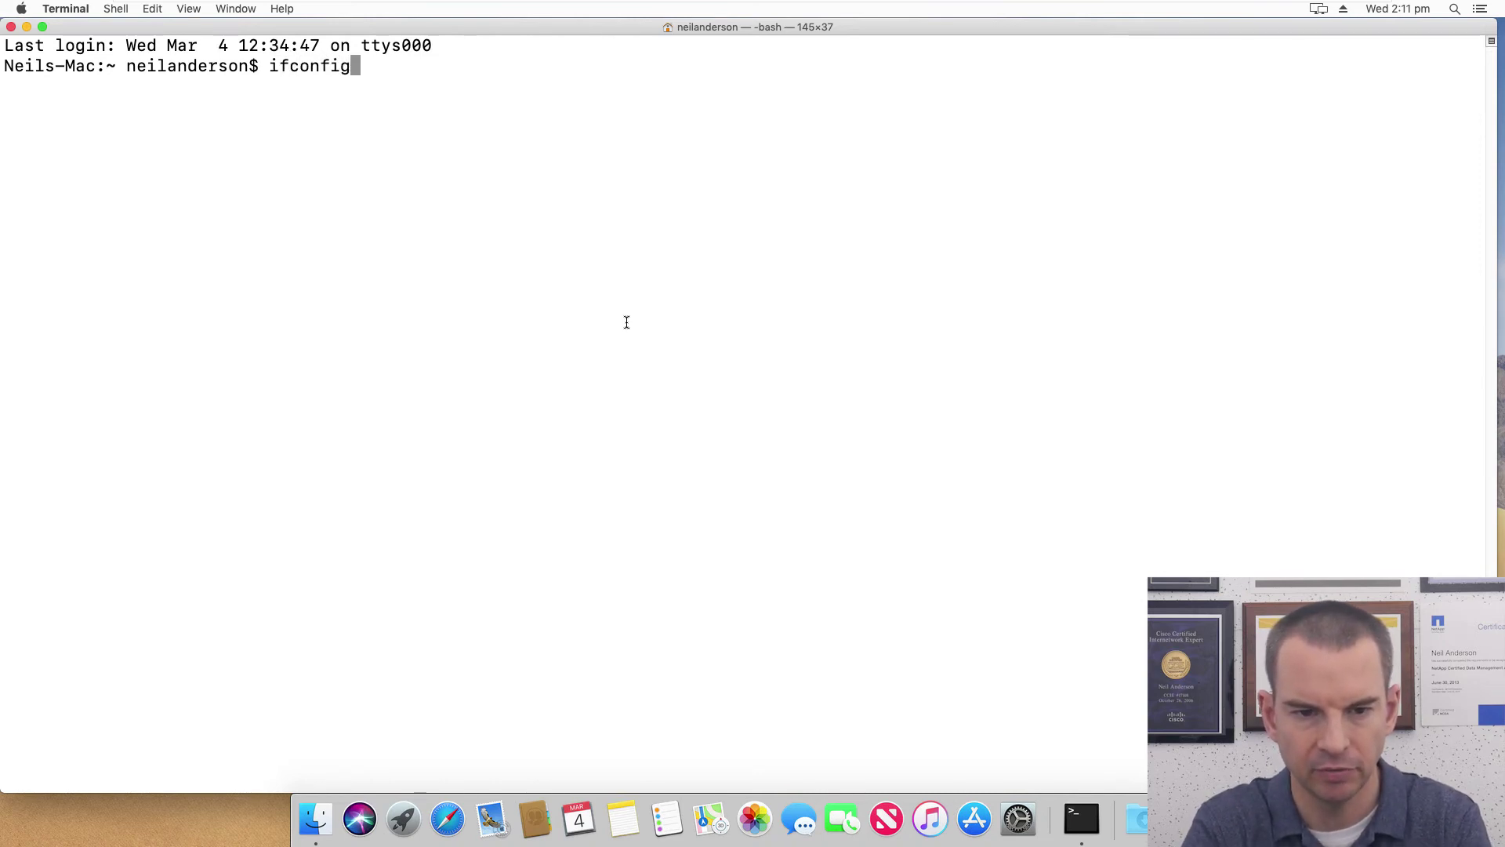
pyautogui.press('Return')
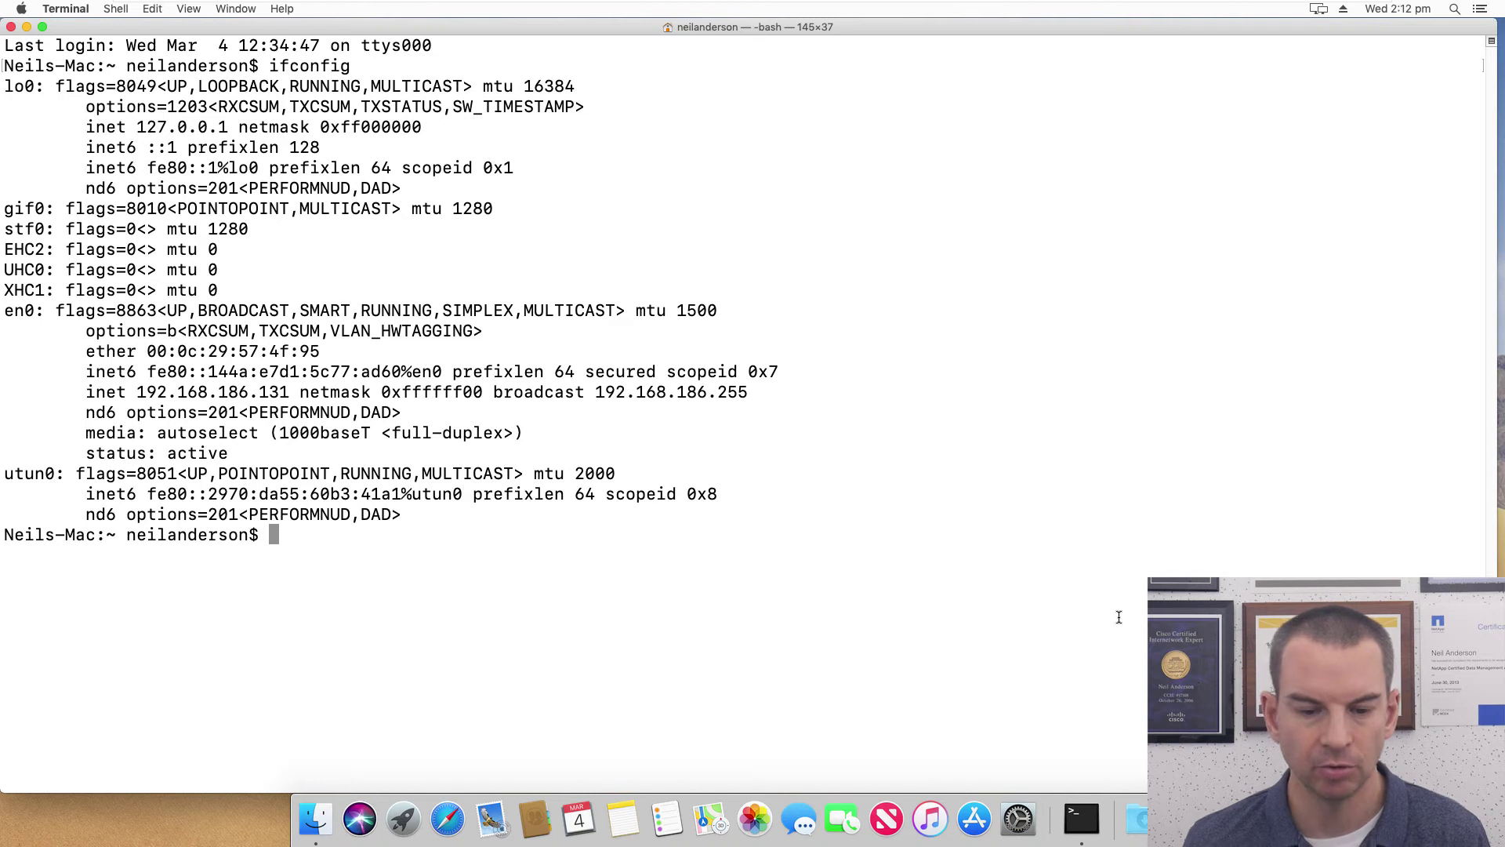
pyautogui.write('nets')
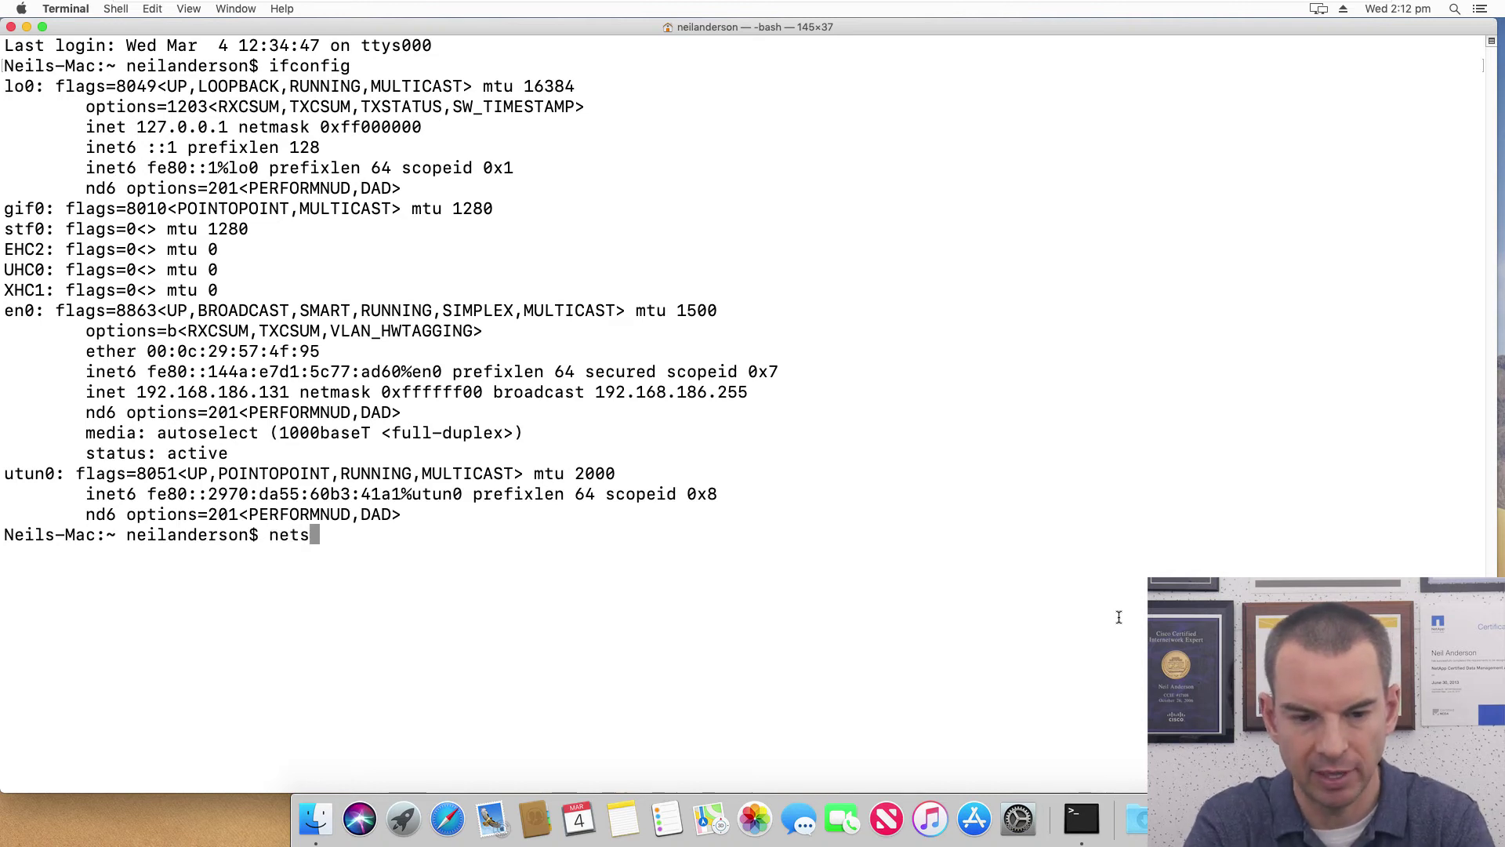
pyautogui.write('tat -')
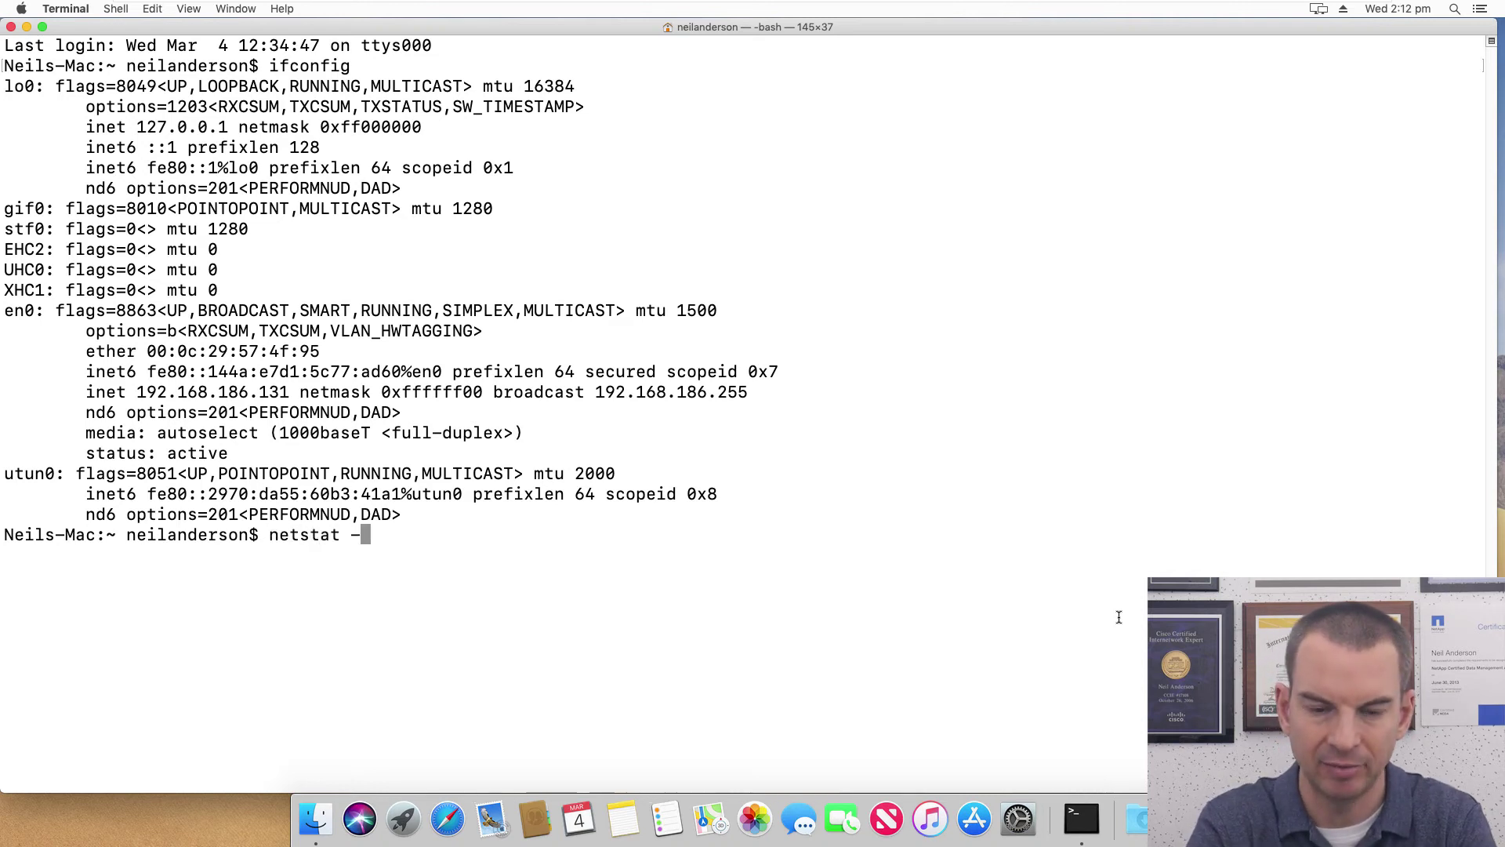
pyautogui.write('rn')
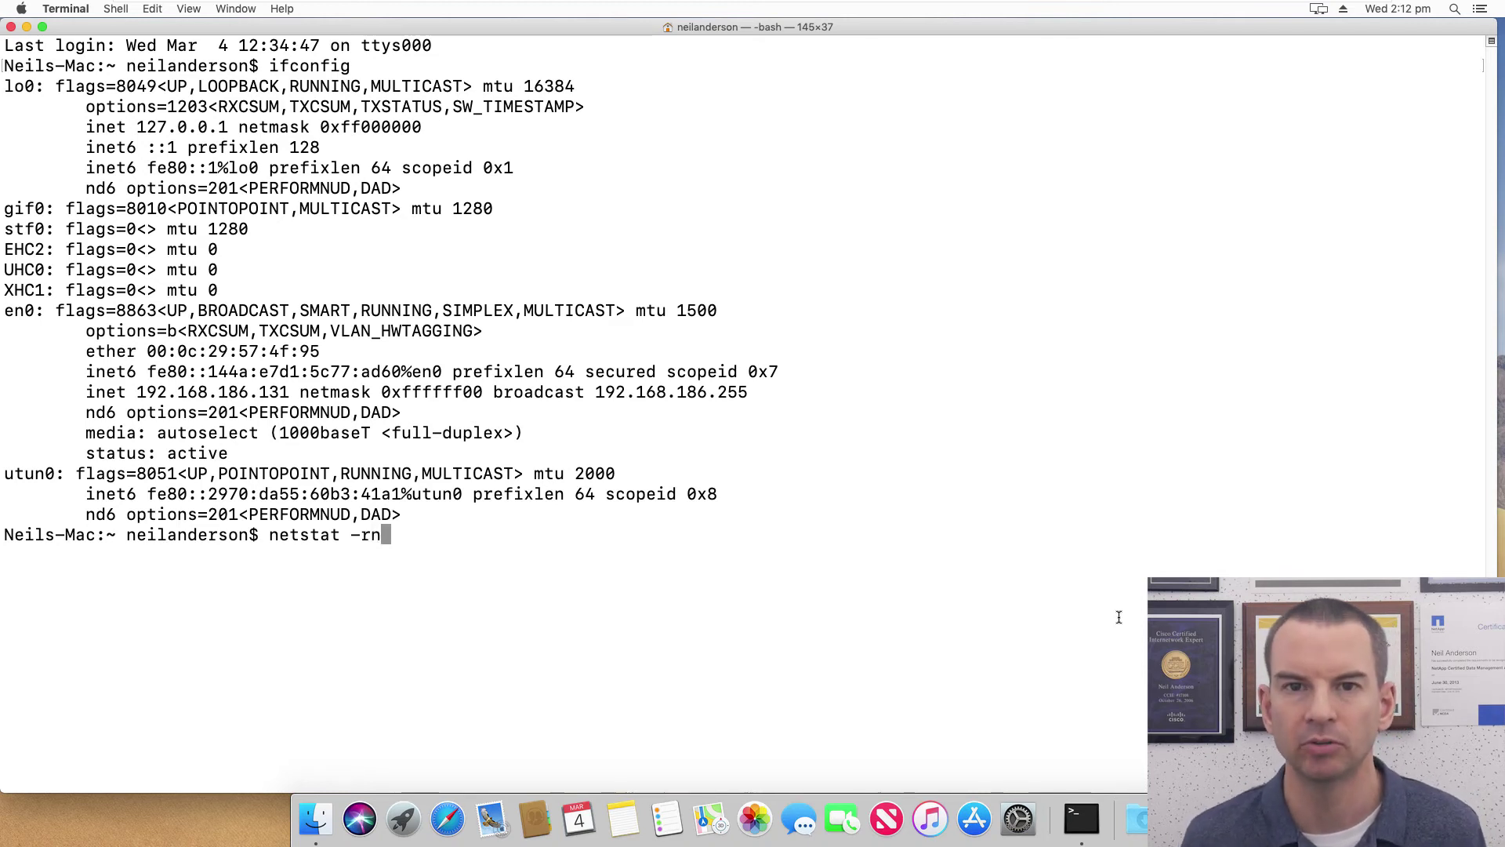
# Print the netstat -rn routing table and highlight the default gateway 192.168.186.2
pyautogui.press('Return')
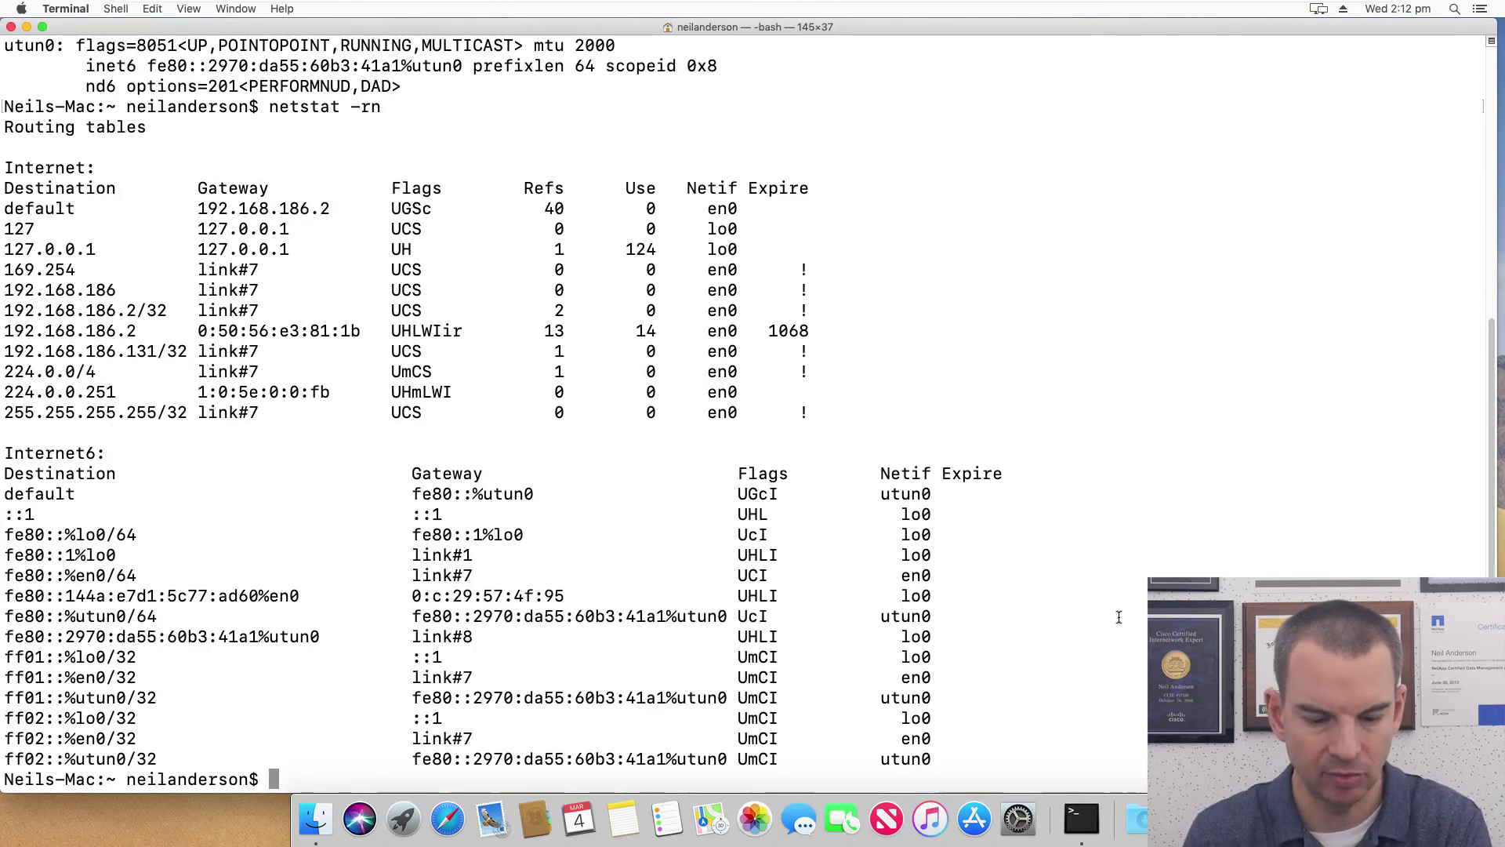
pyautogui.press('Return')
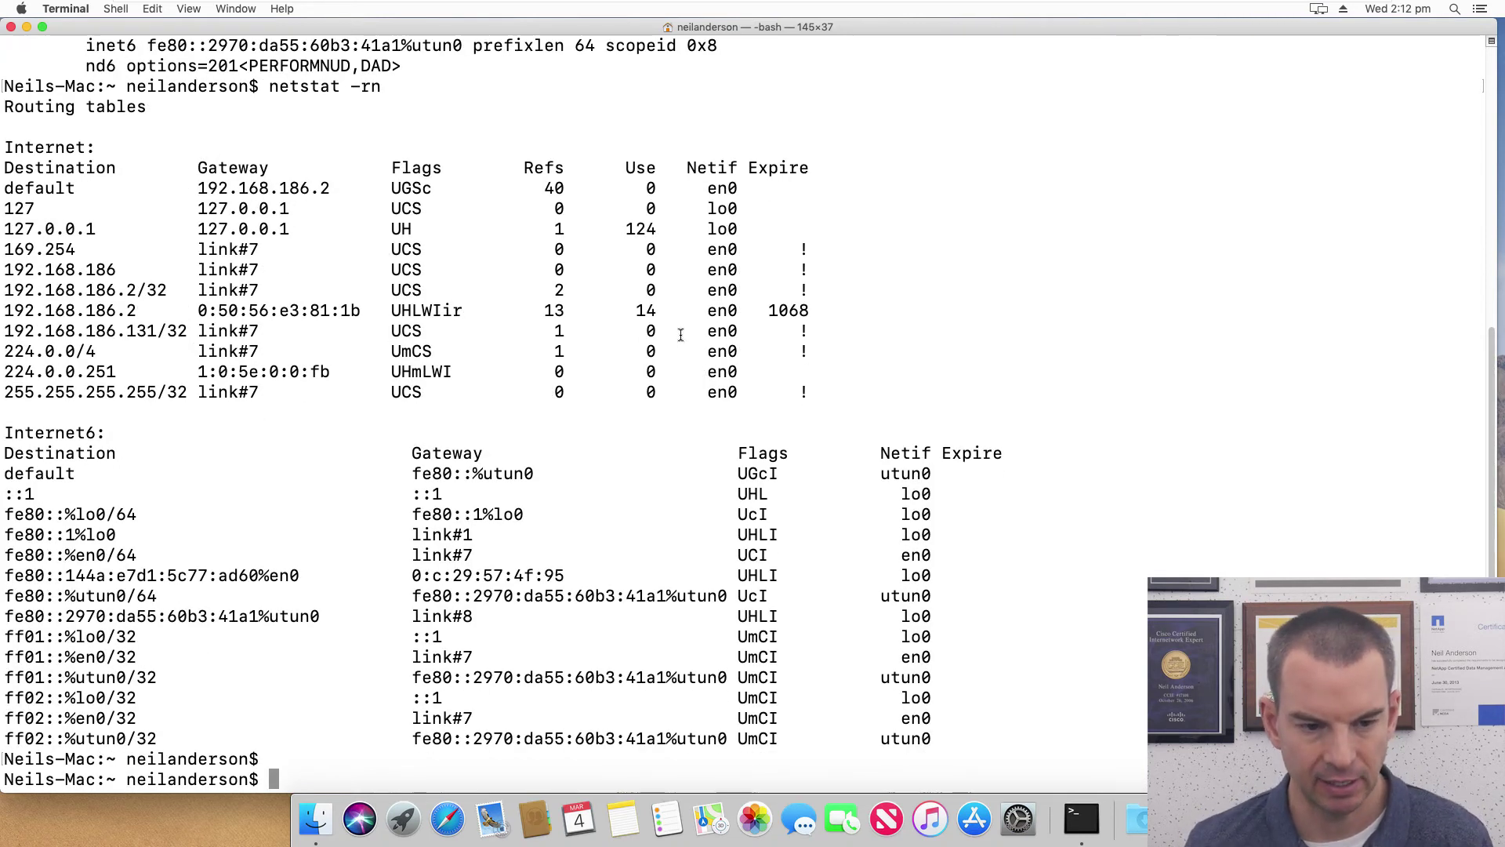
pyautogui.doubleClick(51, 190)
pyautogui.moveTo(330, 189); pyautogui.dragTo(200, 182)
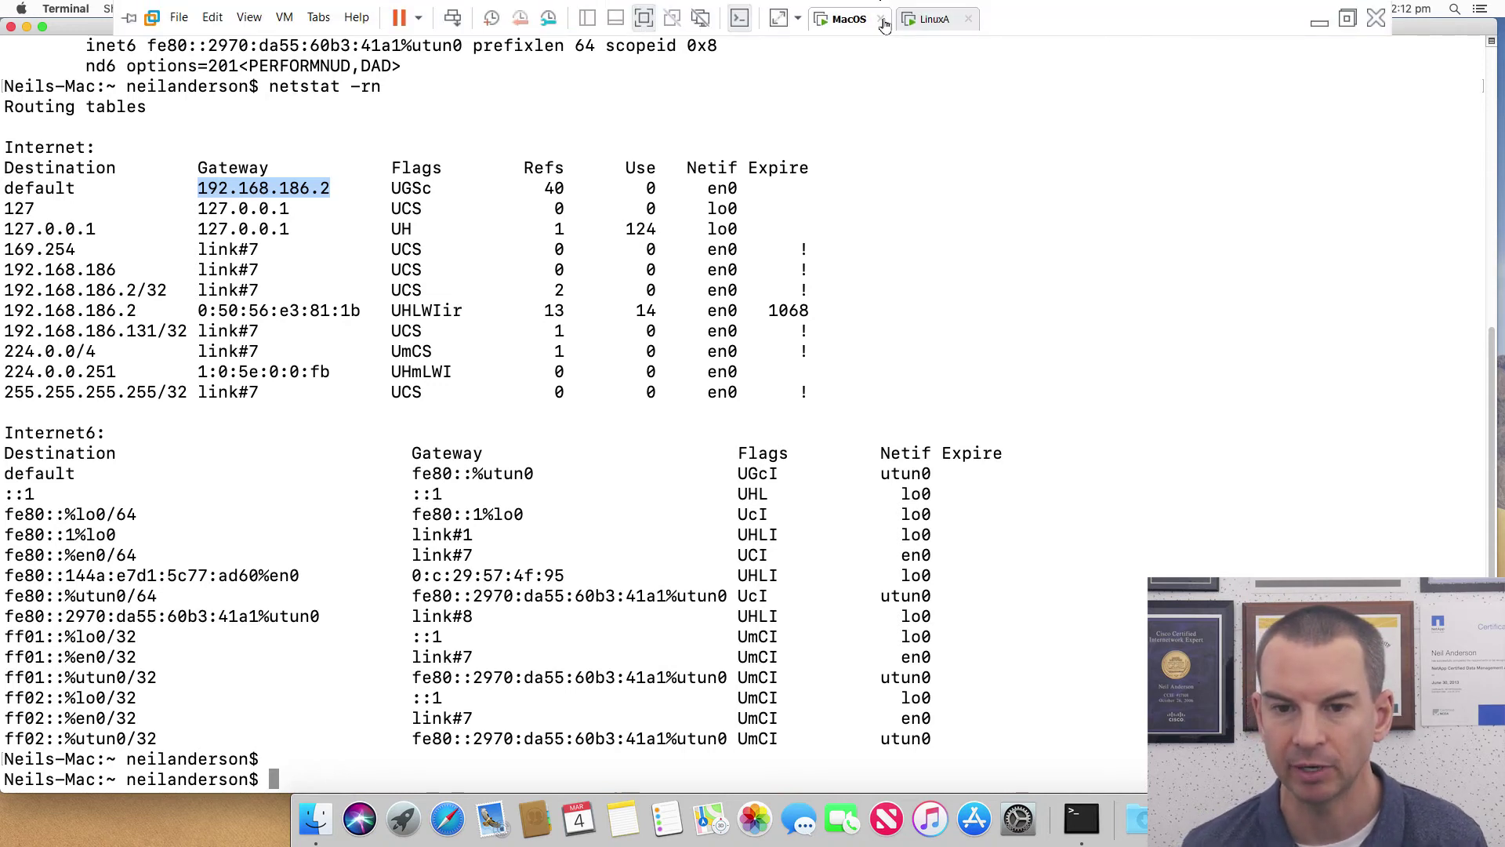
# Switch to the LinuxA VM, lift the Ubuntu lock screen, and show the applications grid
pyautogui.click(919, 22)
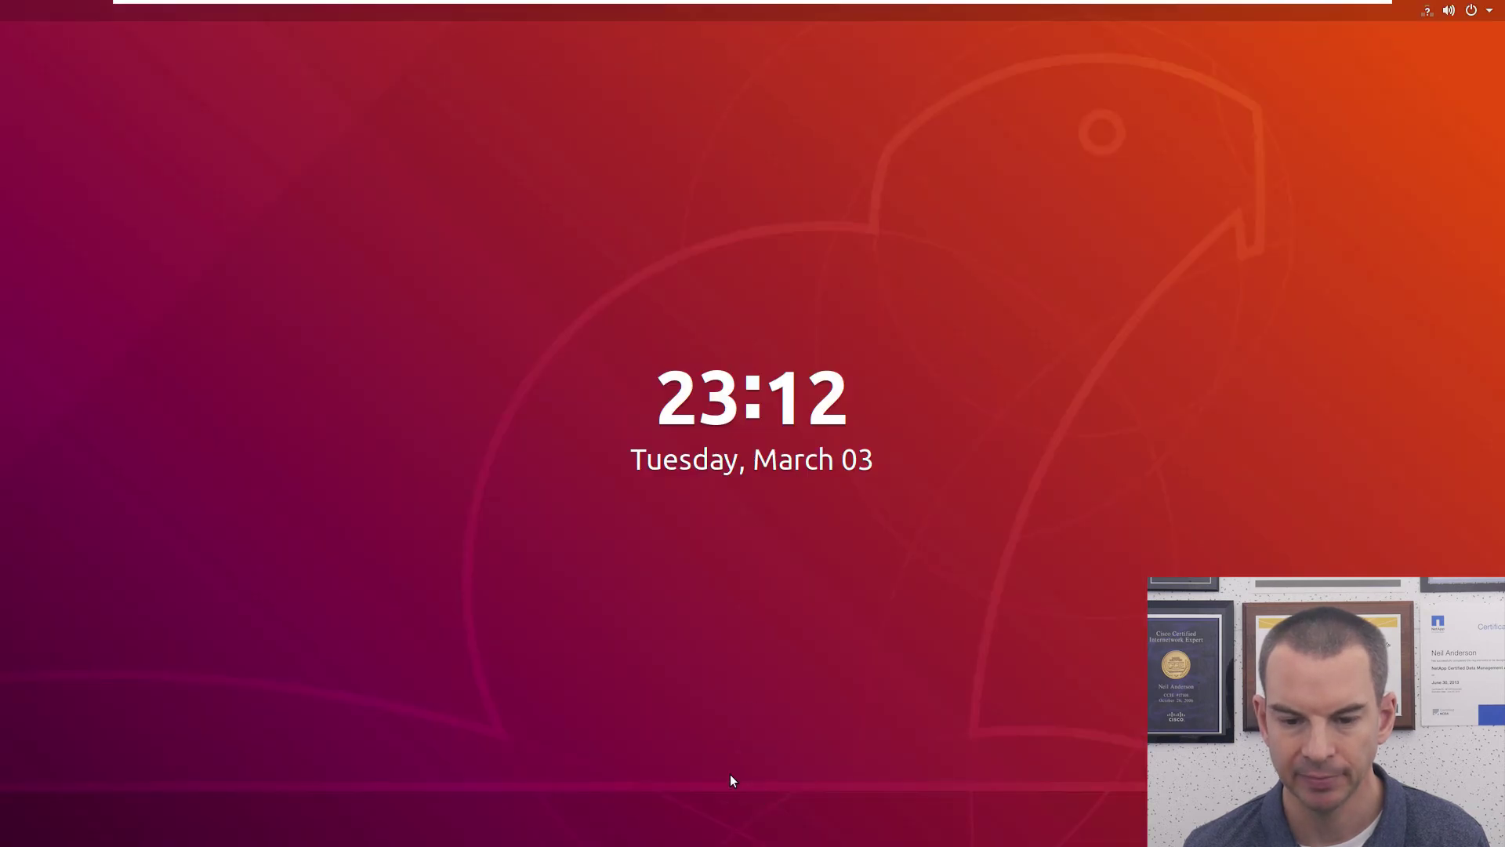
pyautogui.moveTo(731, 776); pyautogui.dragTo(645, 177)
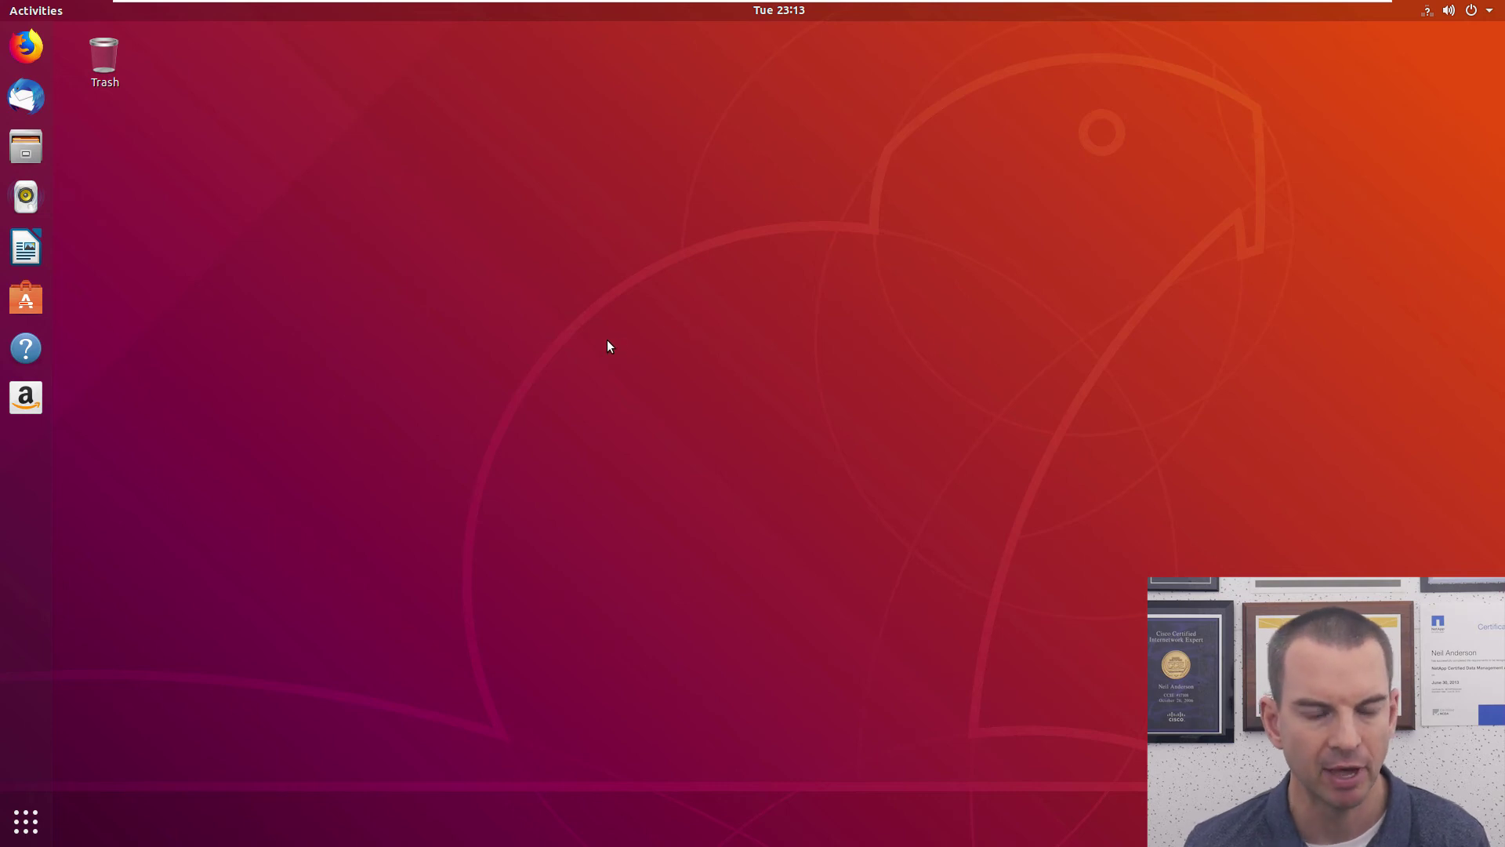
pyautogui.click(26, 823)
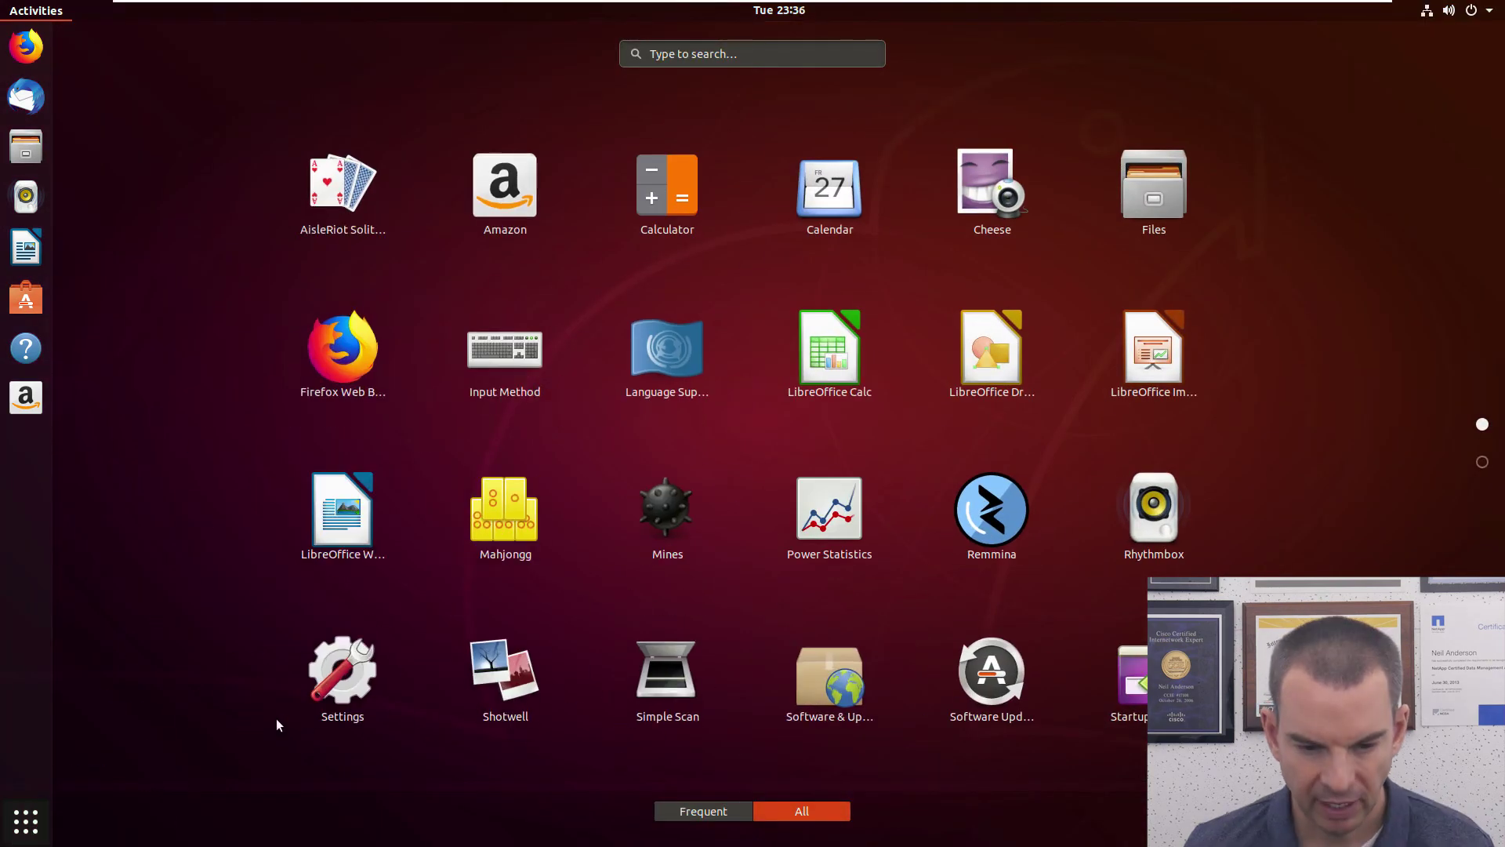
# Inspect the ens33 wired connection's IPv4 Manual options in Settings > Network, then cancel without applying
pyautogui.click(327, 689)
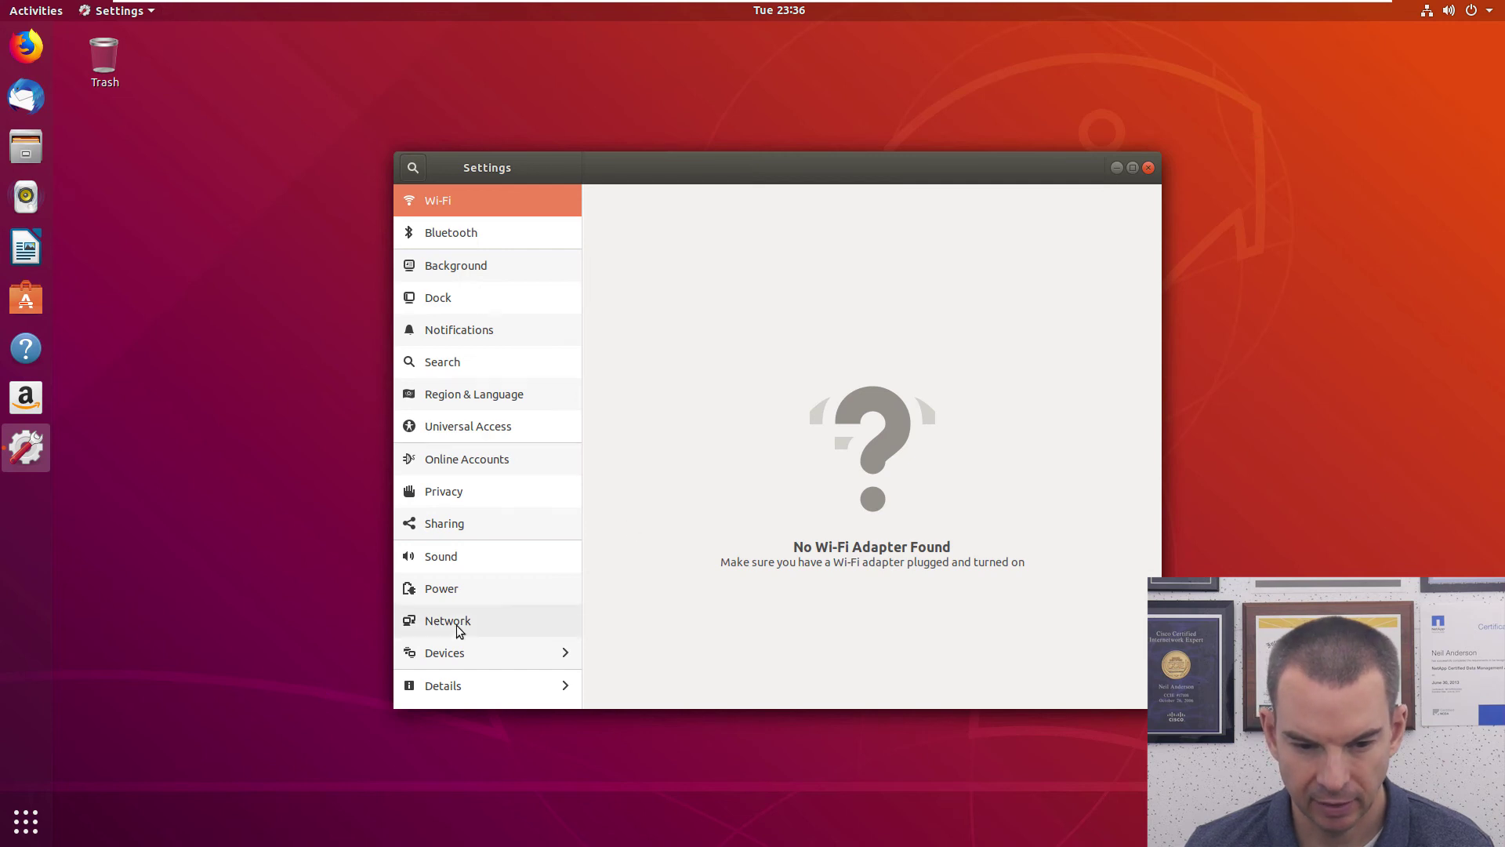
pyautogui.click(441, 623)
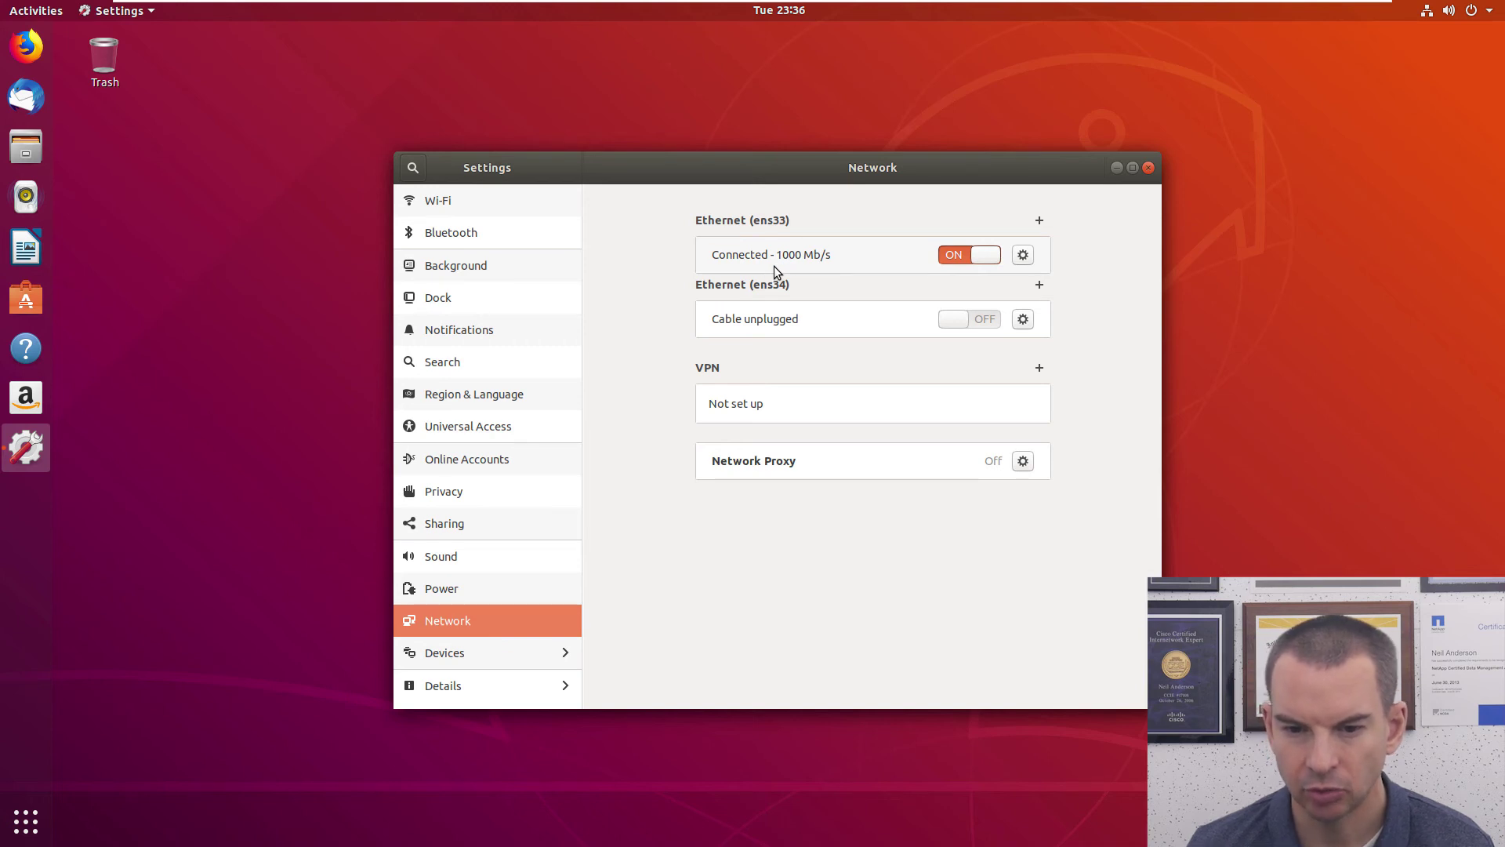
pyautogui.click(1024, 258)
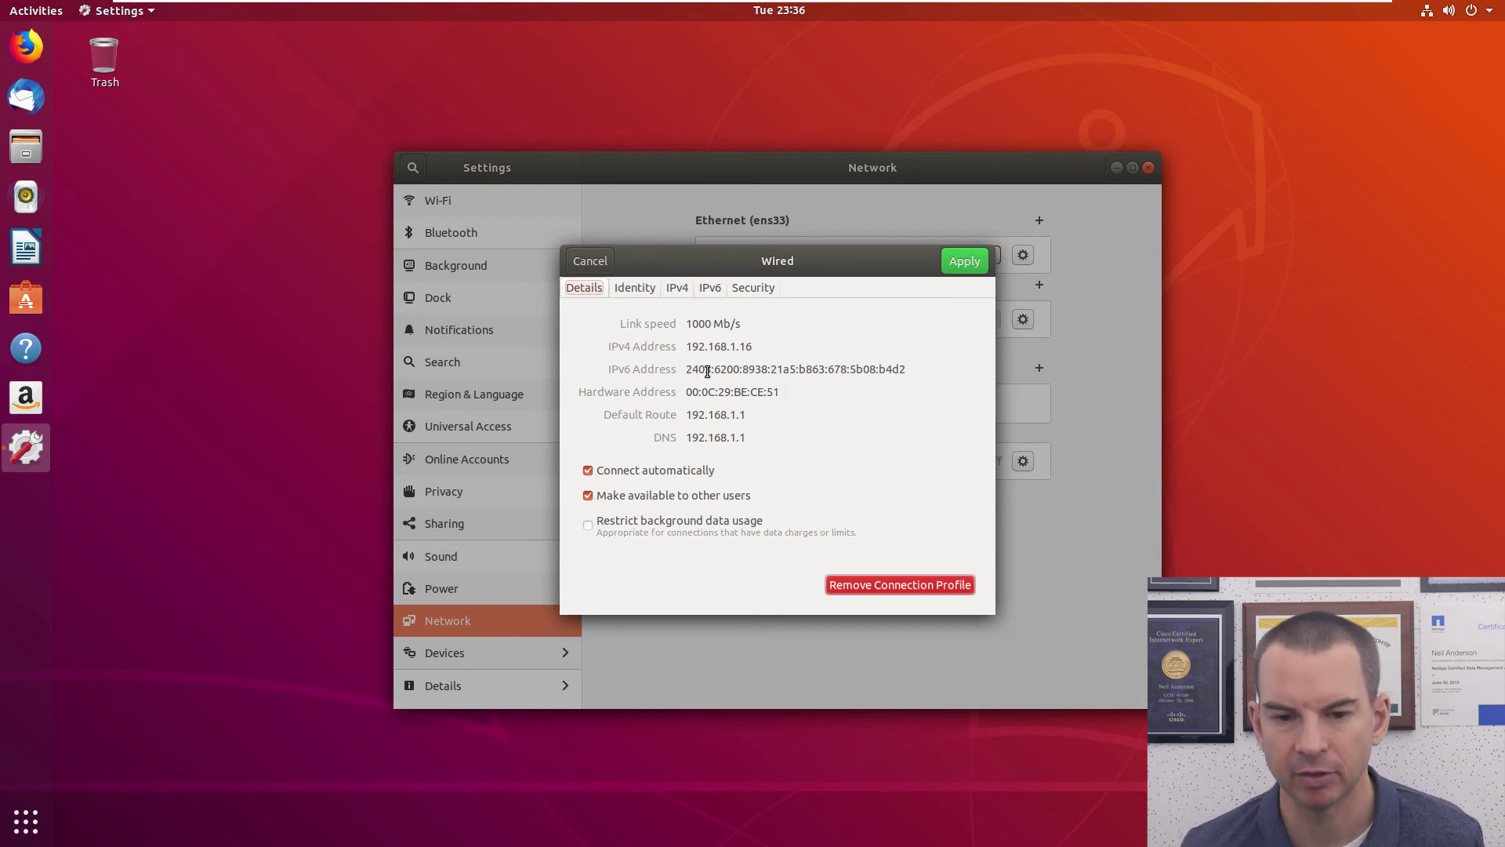
pyautogui.click(677, 288)
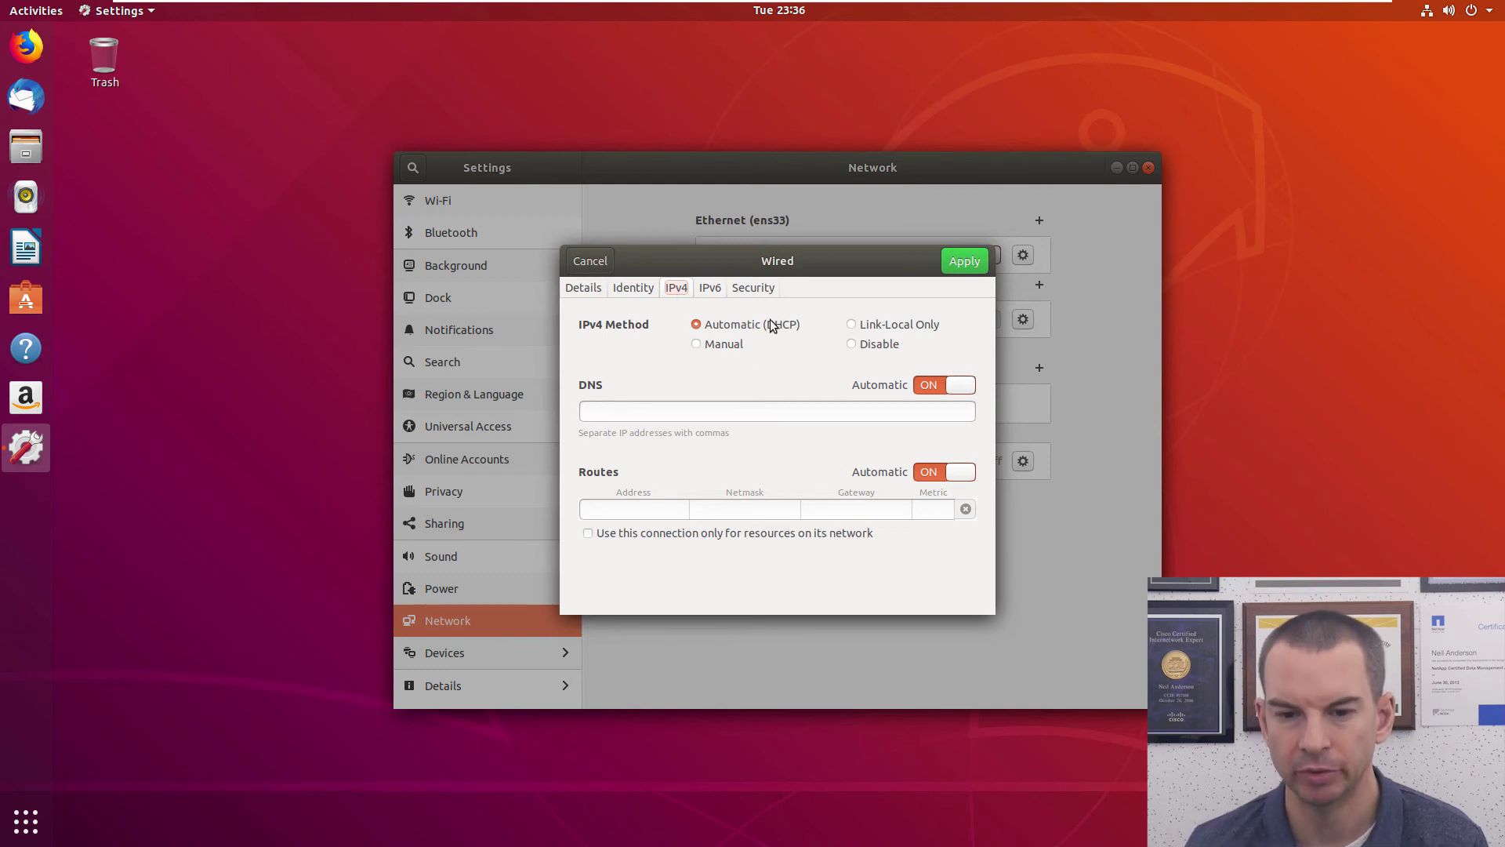
pyautogui.click(697, 345)
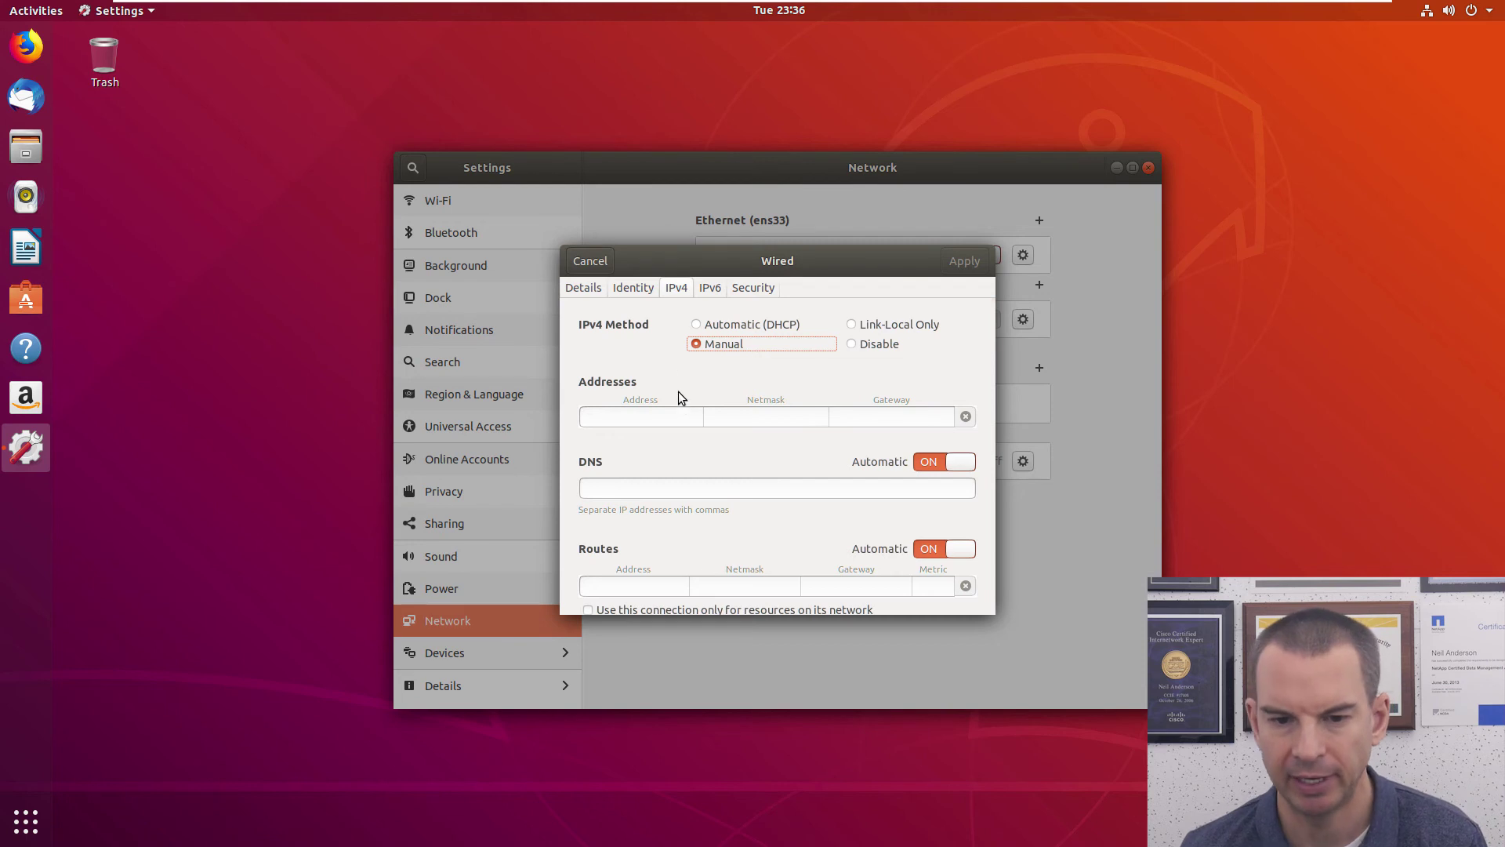
pyautogui.click(600, 265)
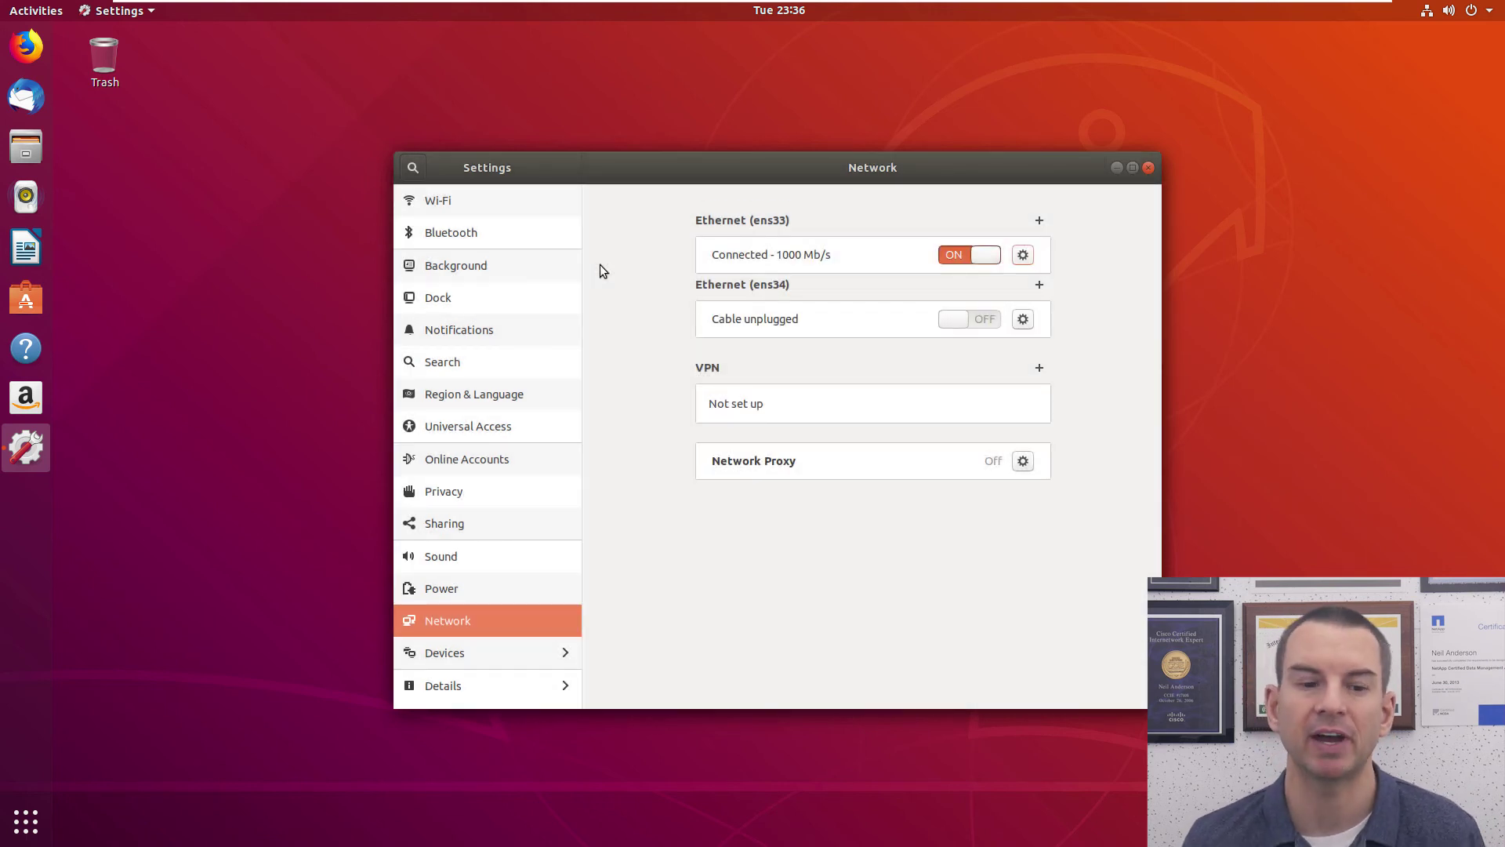
pyautogui.click(23, 828)
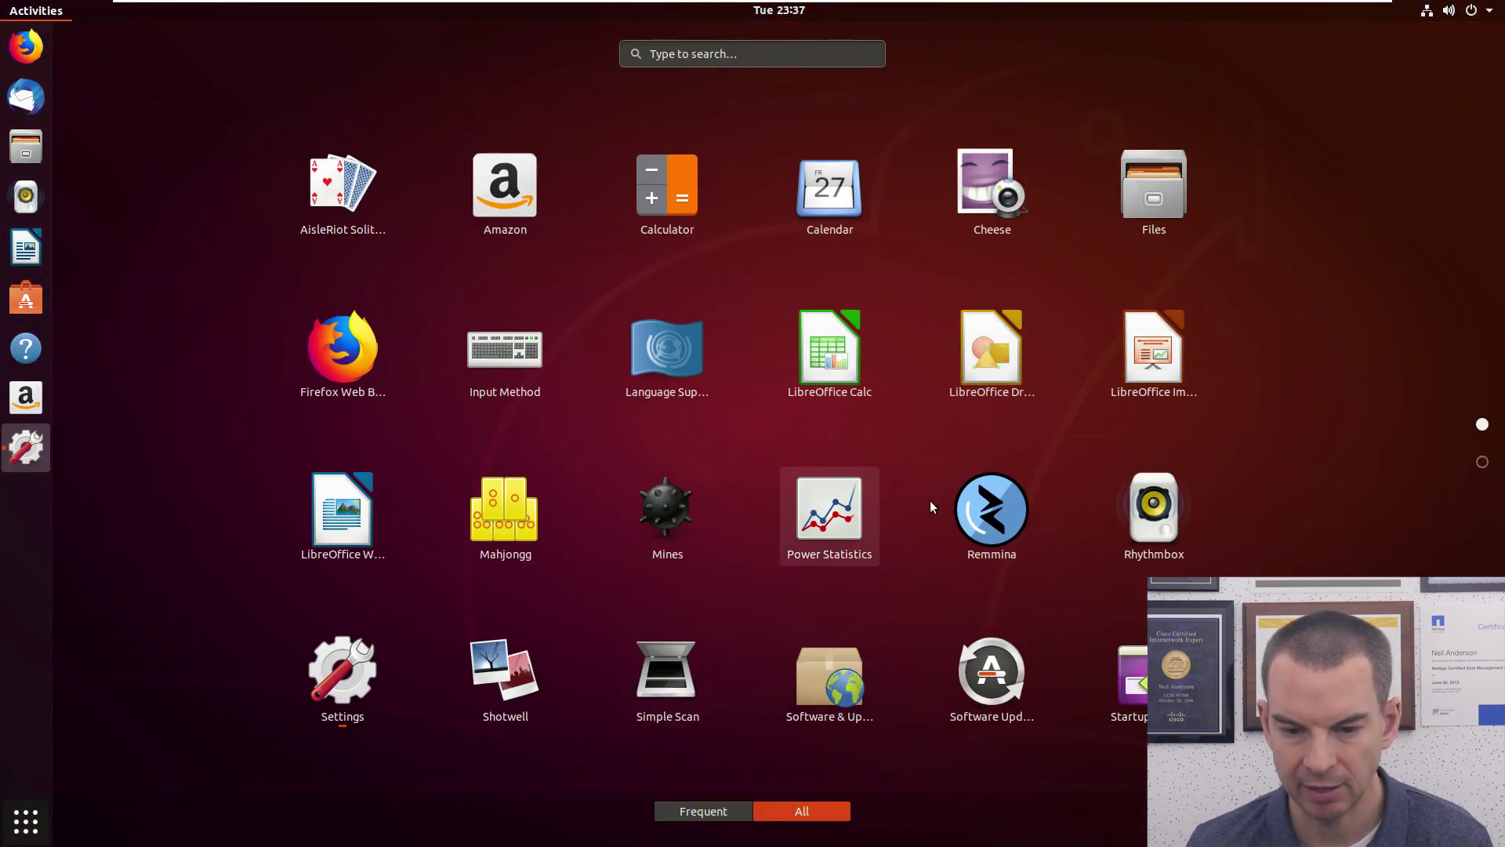
# Launch a maximized Terminal and run ifconfig, which says to install net-tools
pyautogui.scroll(-1, 932, 488)
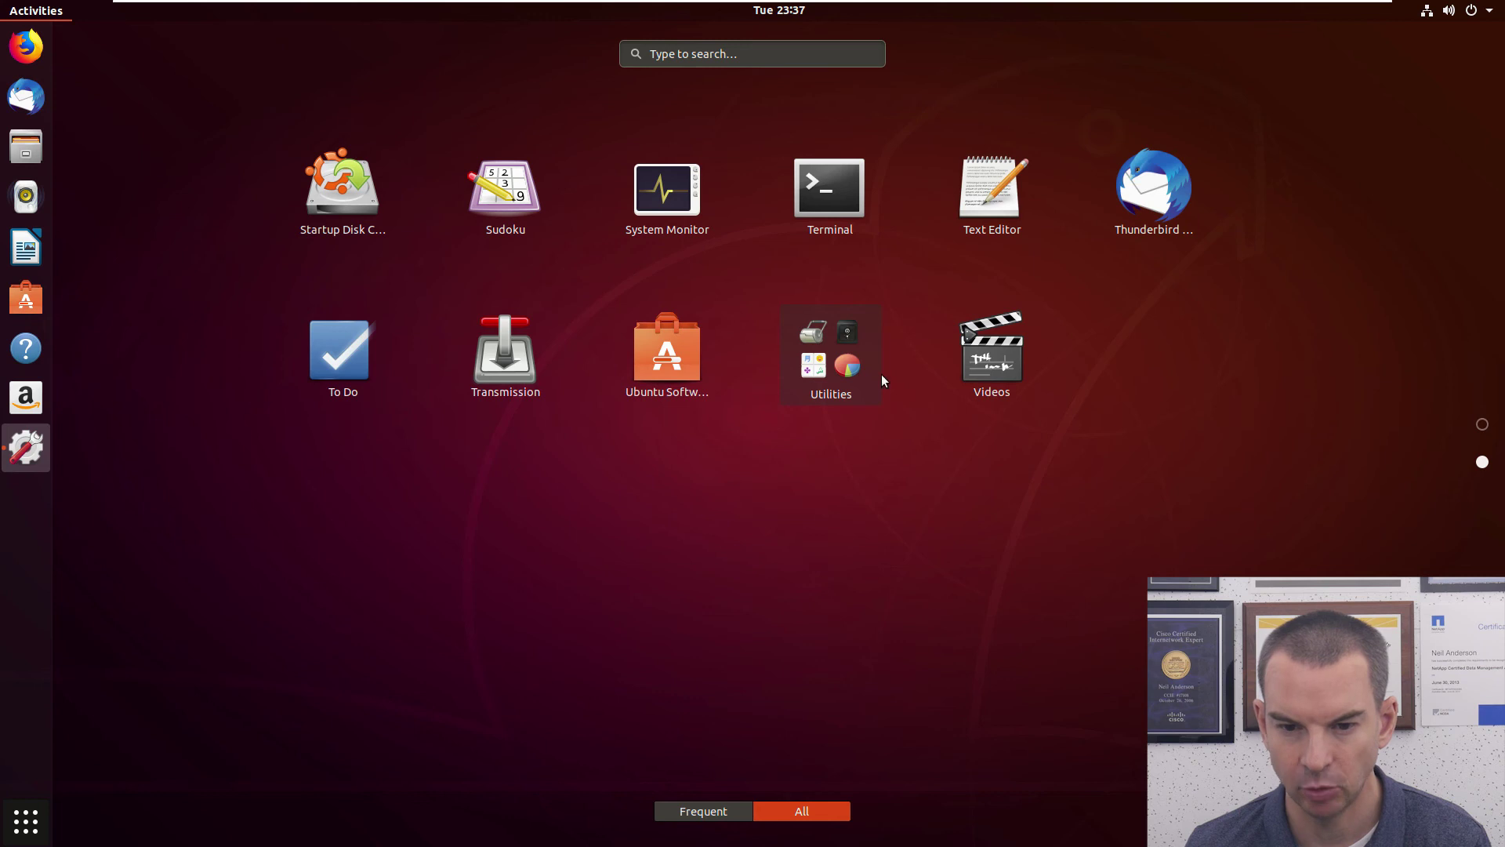
pyautogui.click(826, 210)
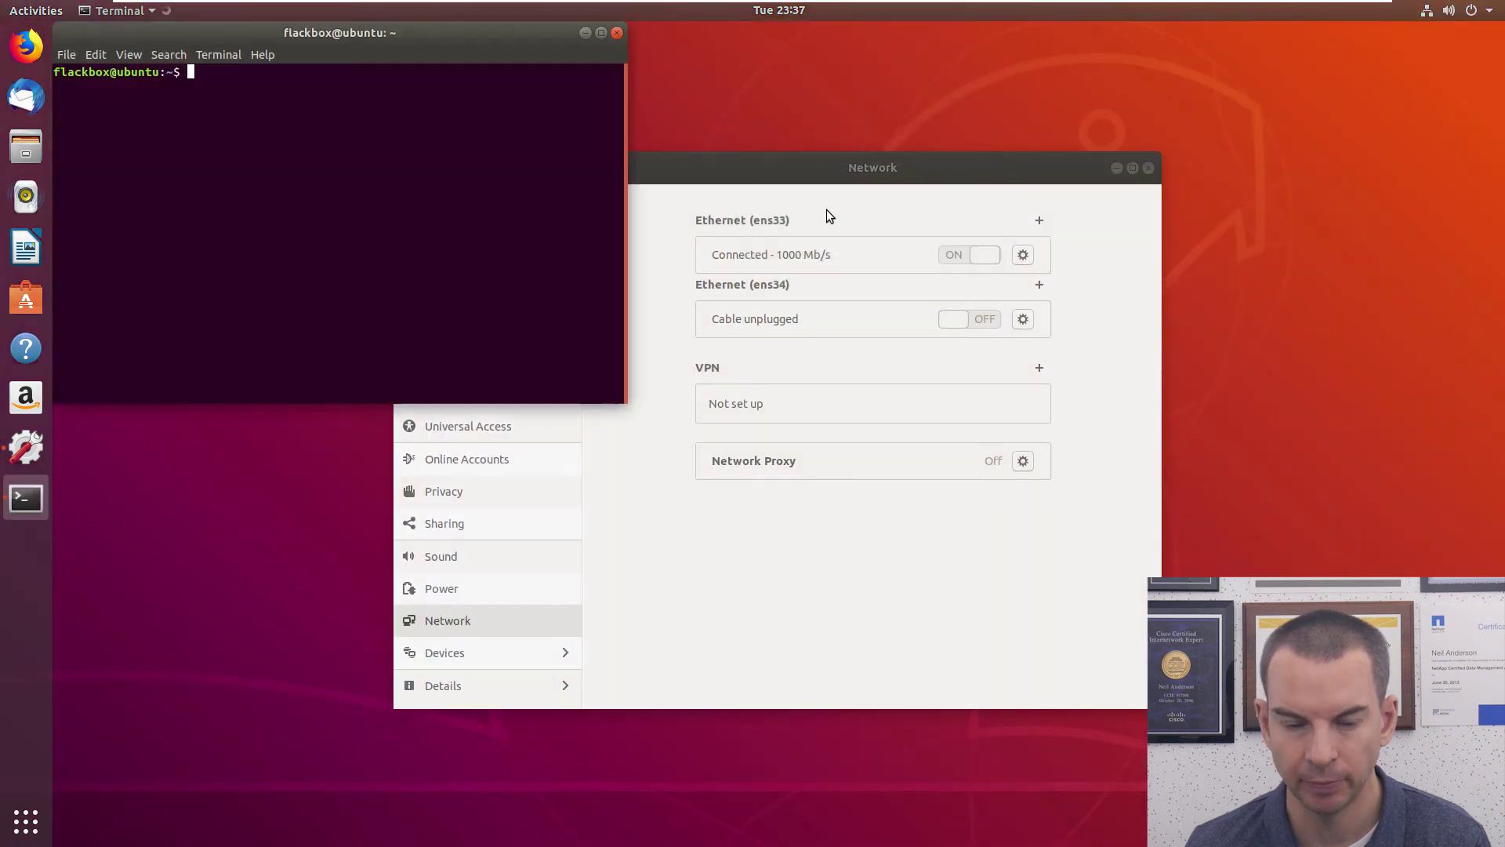
pyautogui.click(600, 34)
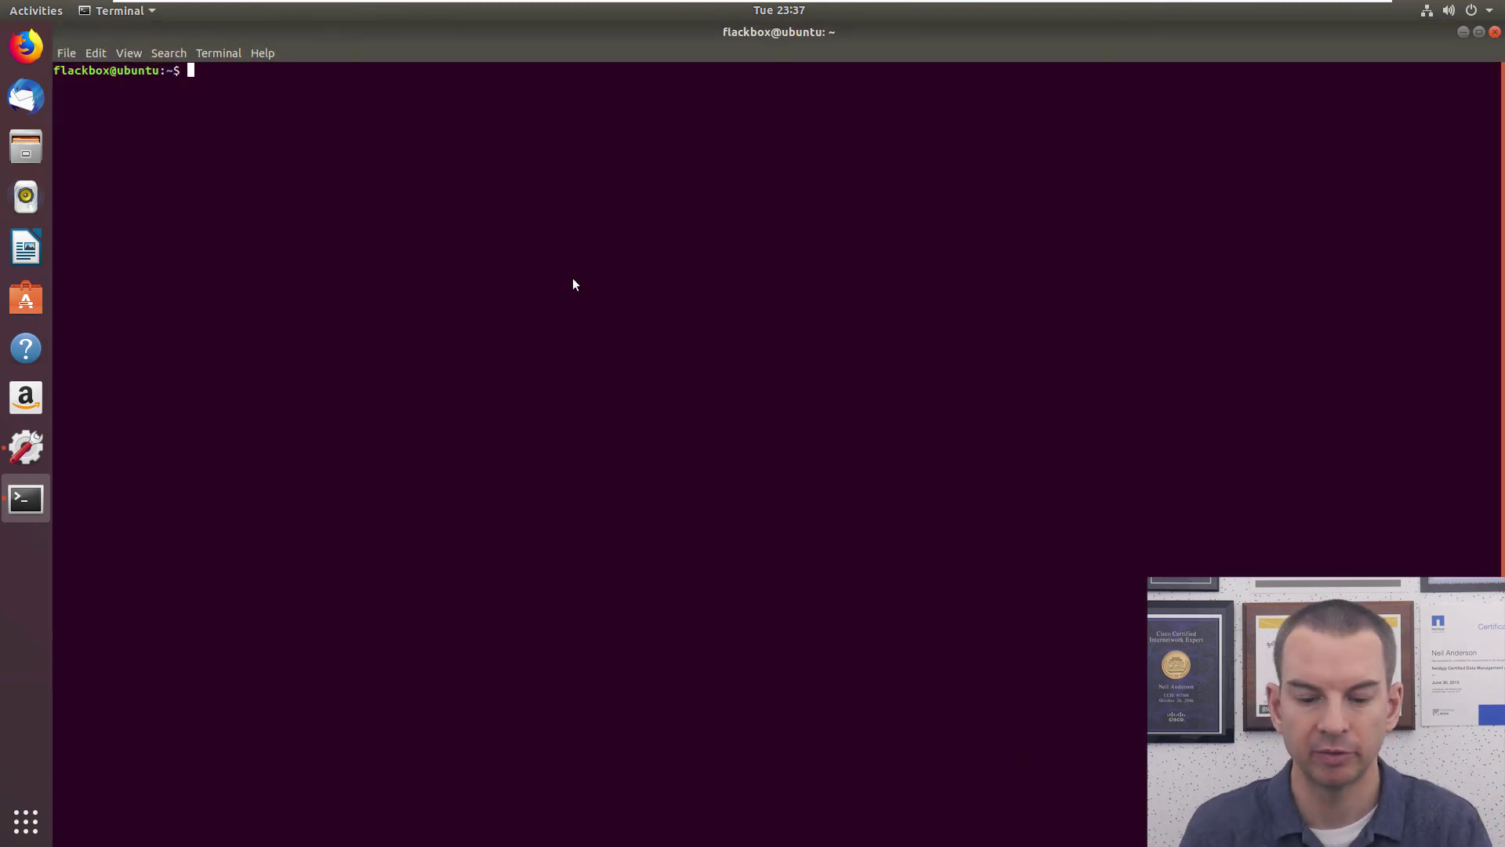
pyautogui.write('ifconfig')
pyautogui.press('Return')
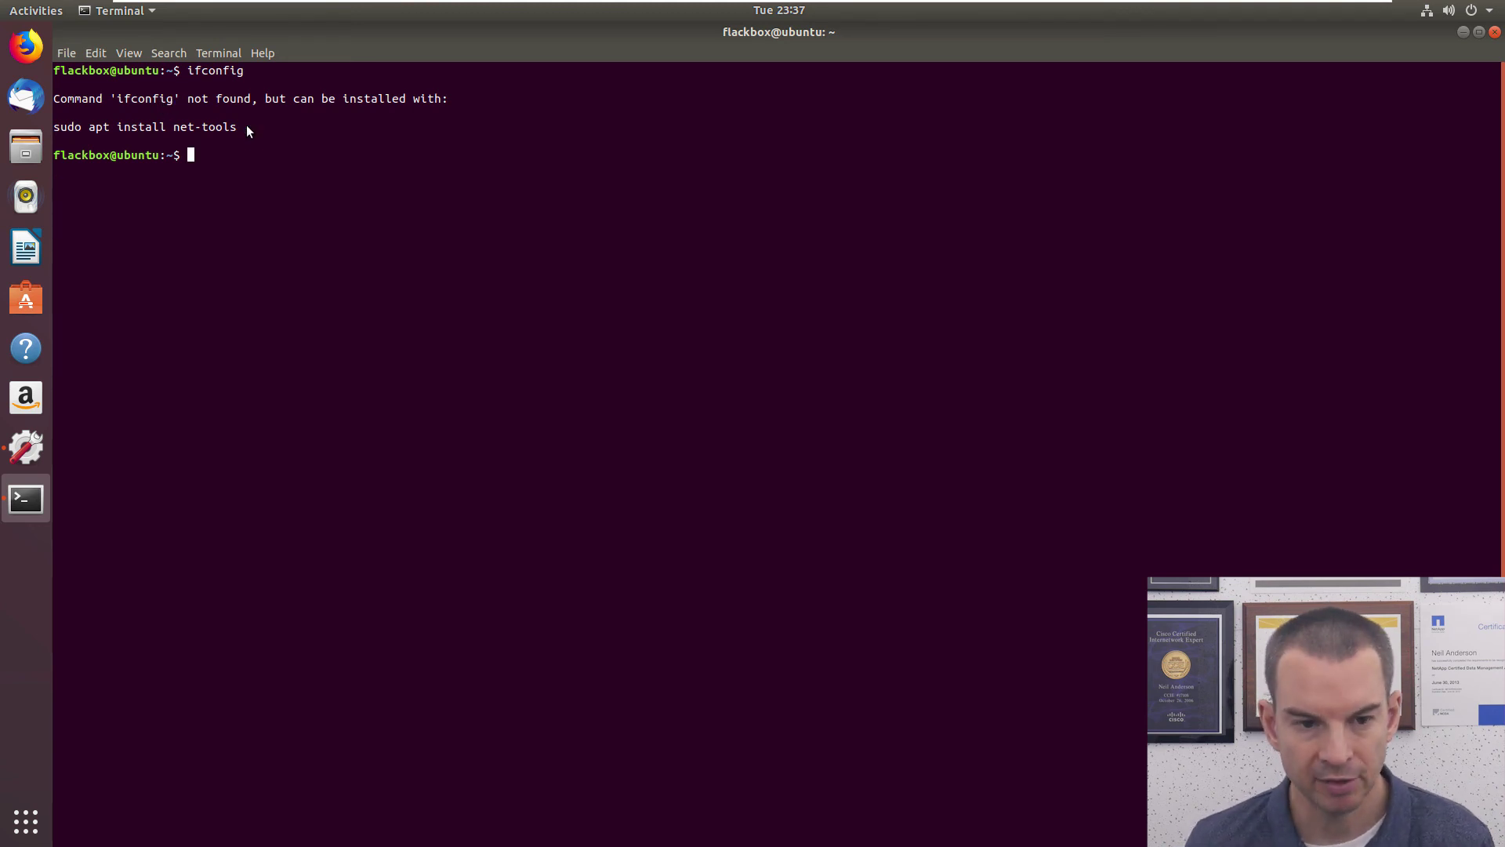
pyautogui.moveTo(243, 126); pyautogui.dragTo(58, 128)
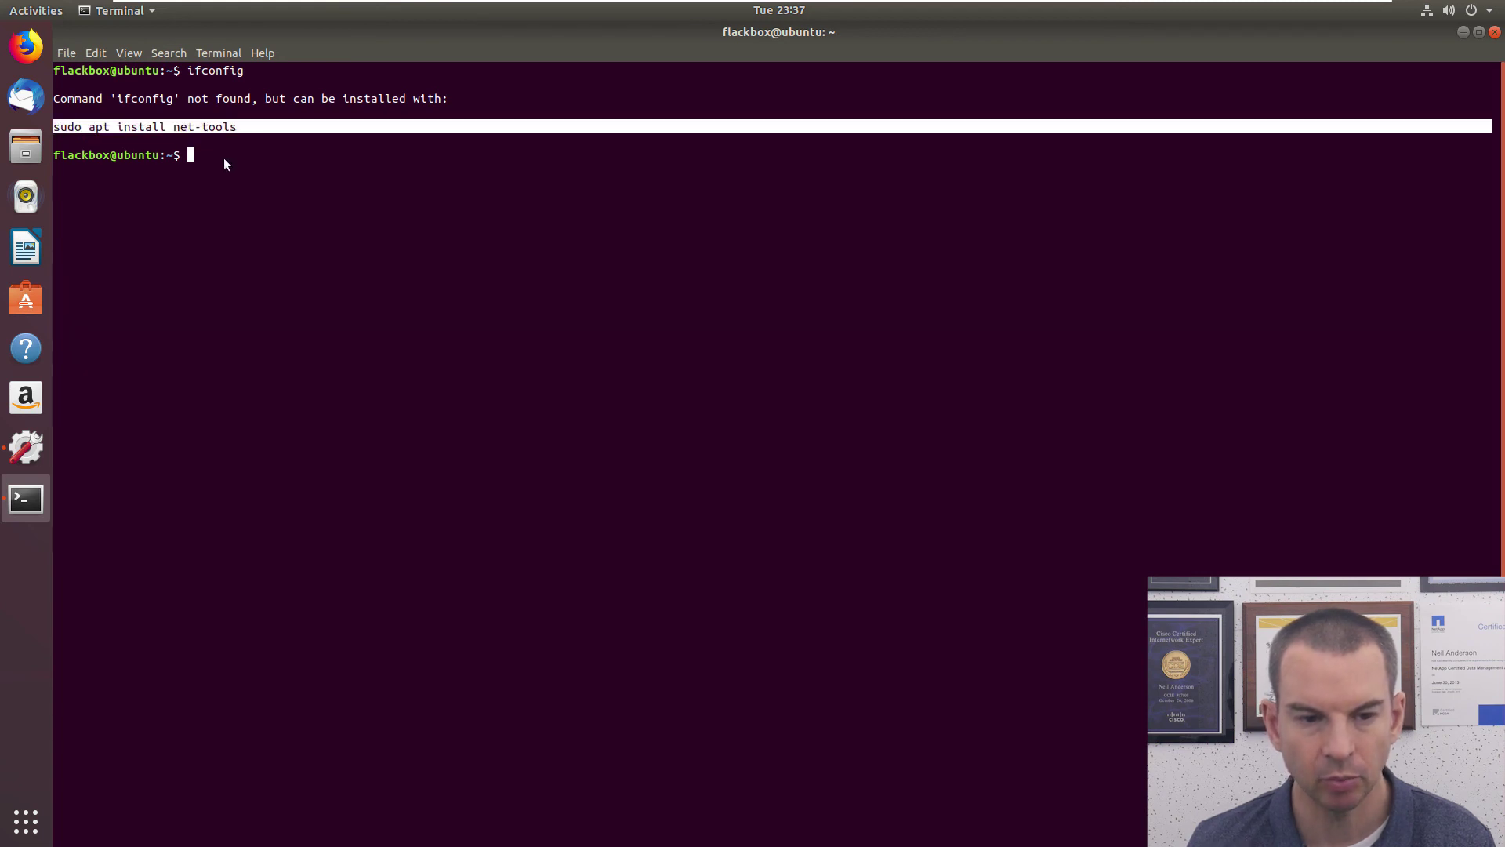
pyautogui.click(196, 153)
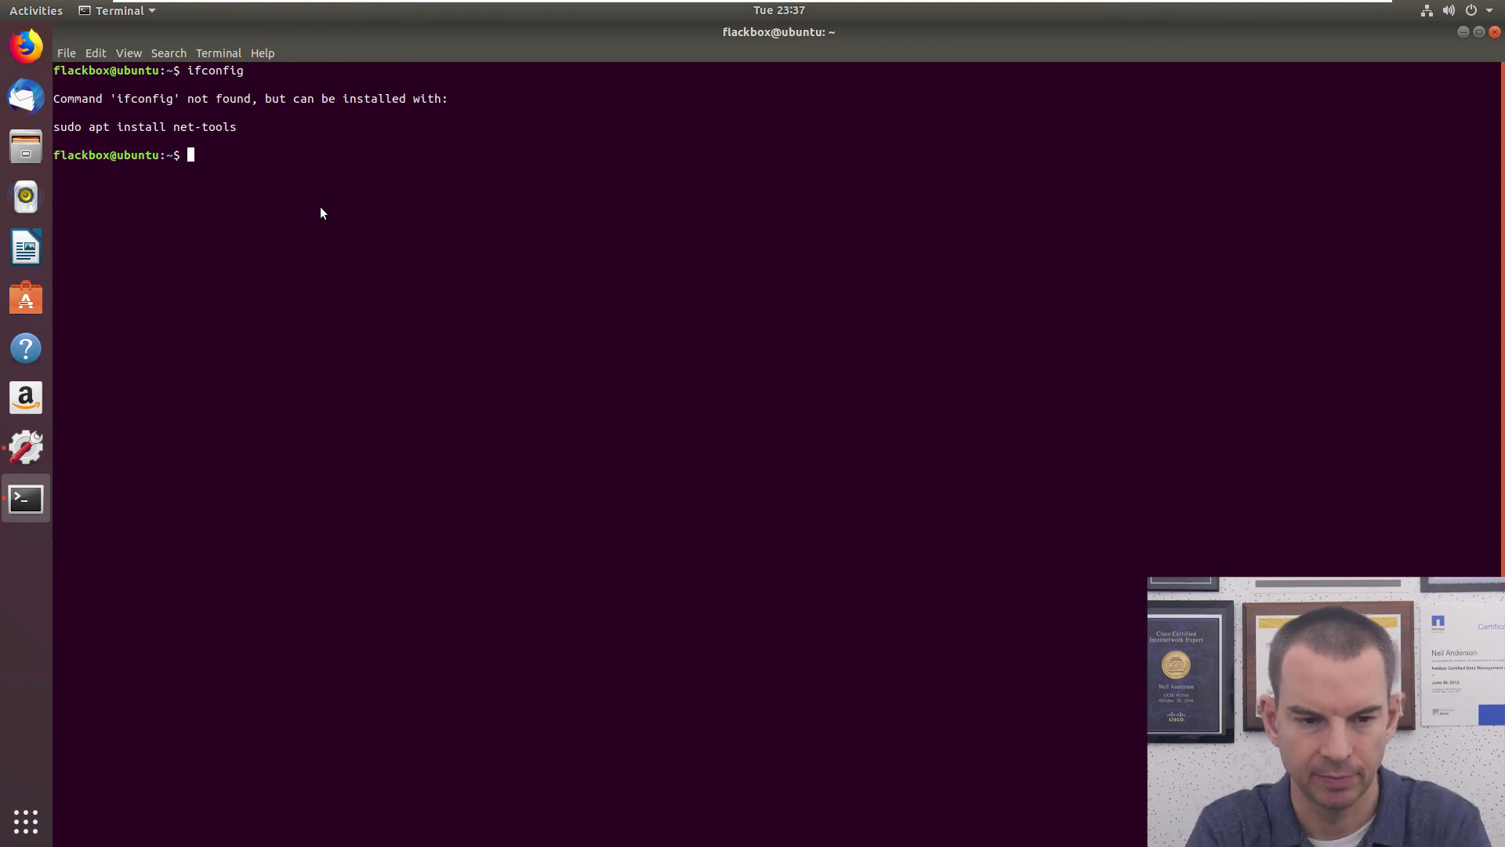
# Run 'ip address show' and highlight ens33's address 192.168.1.16/24
pyautogui.write('ip addr')
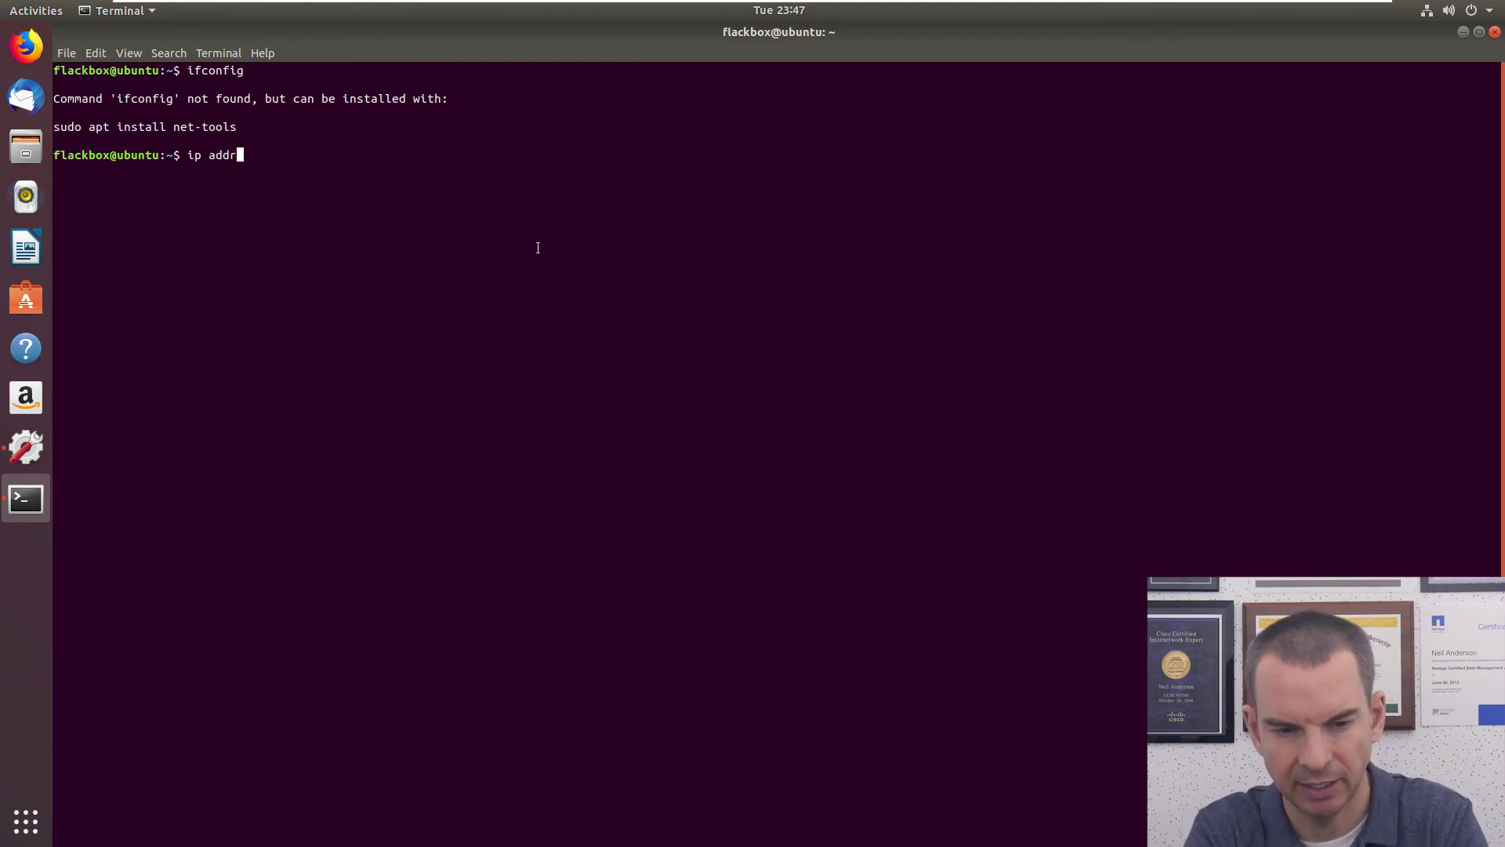
pyautogui.write('ess show')
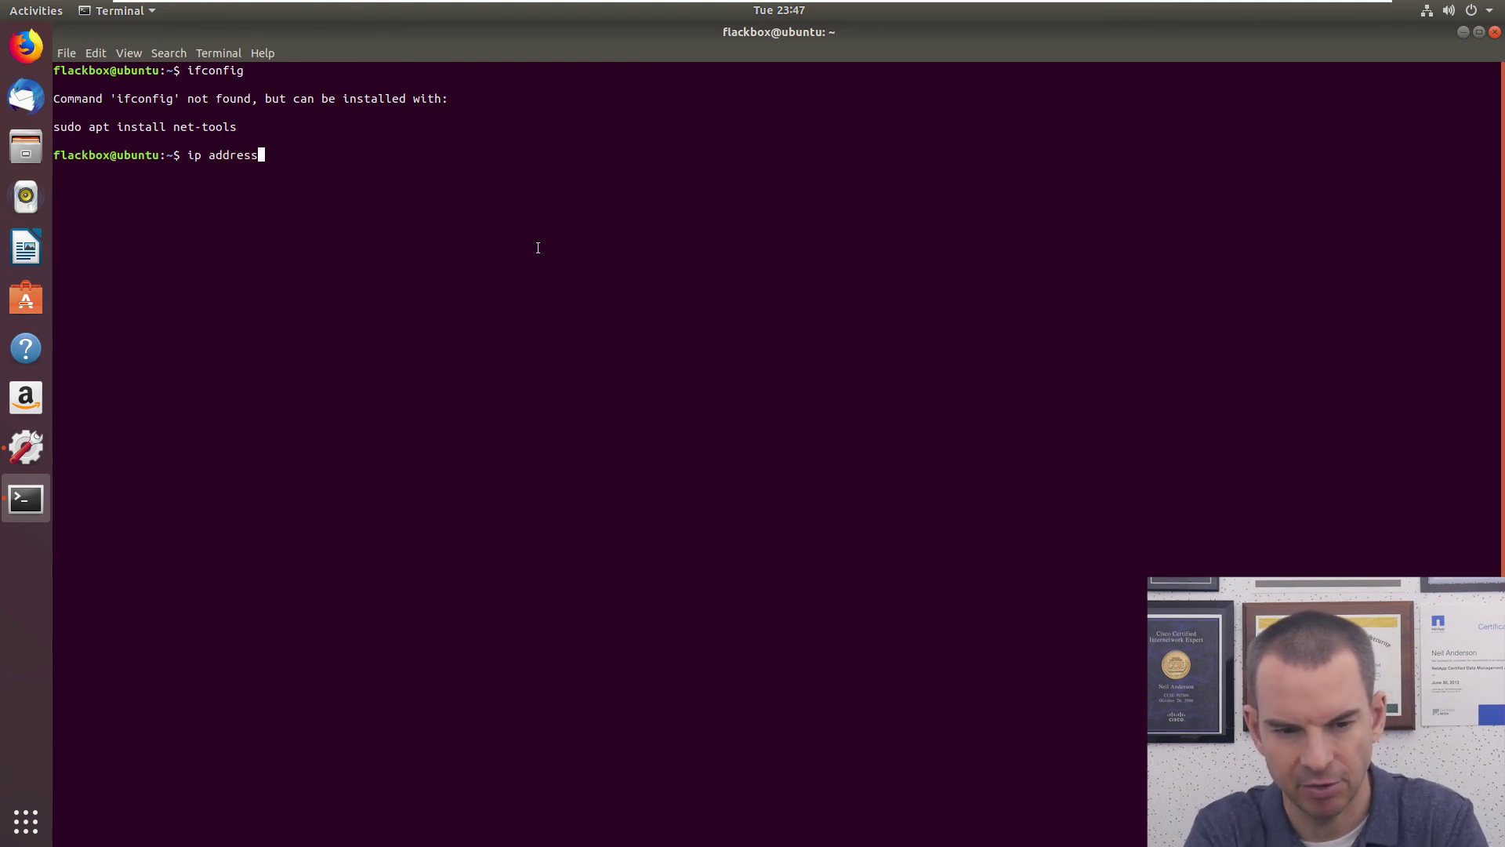
pyautogui.press('Return')
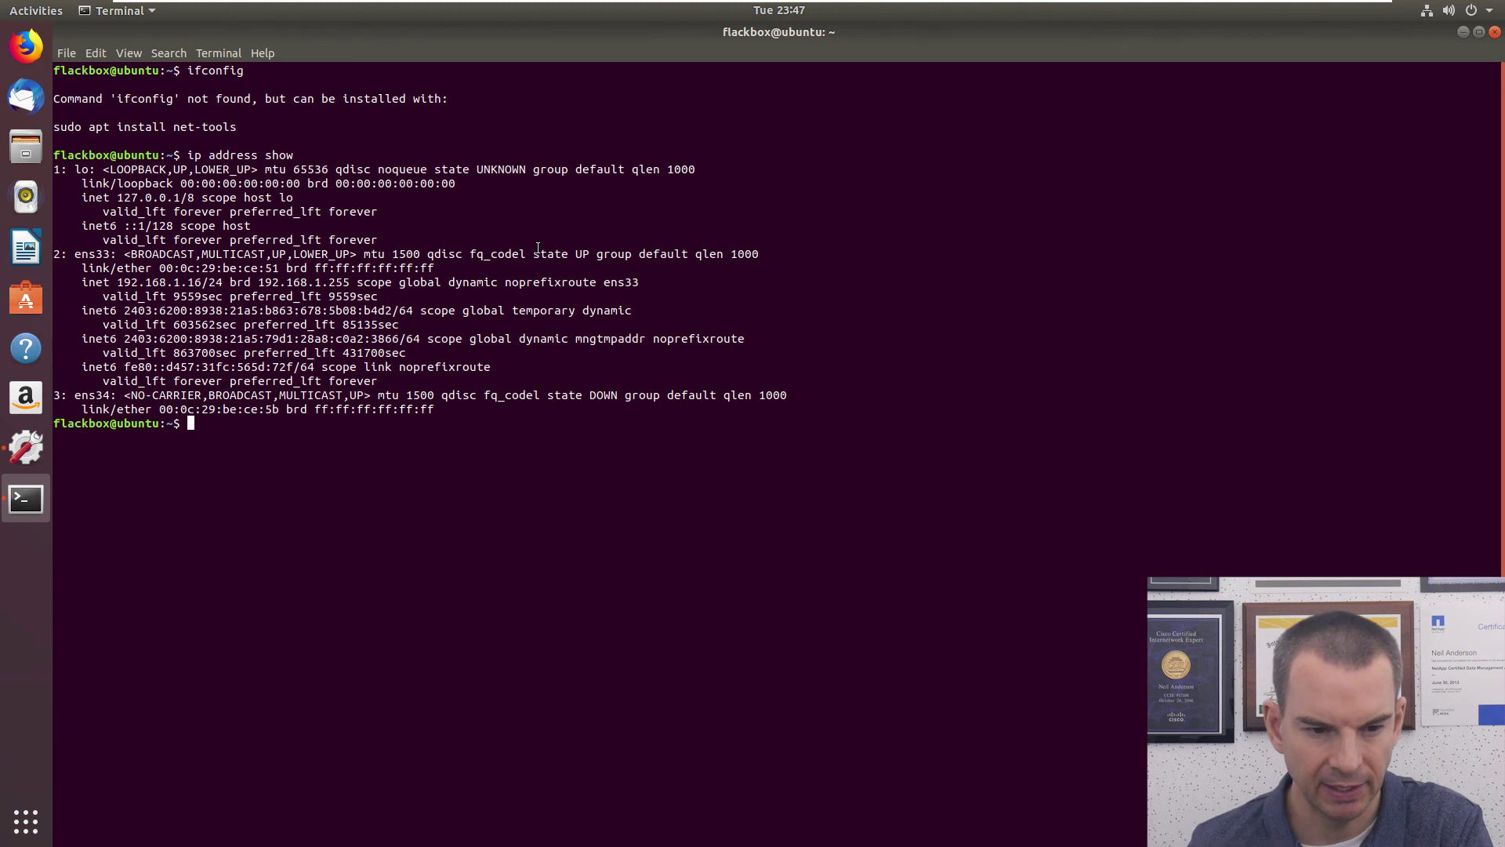
pyautogui.moveTo(117, 282); pyautogui.dragTo(225, 283)
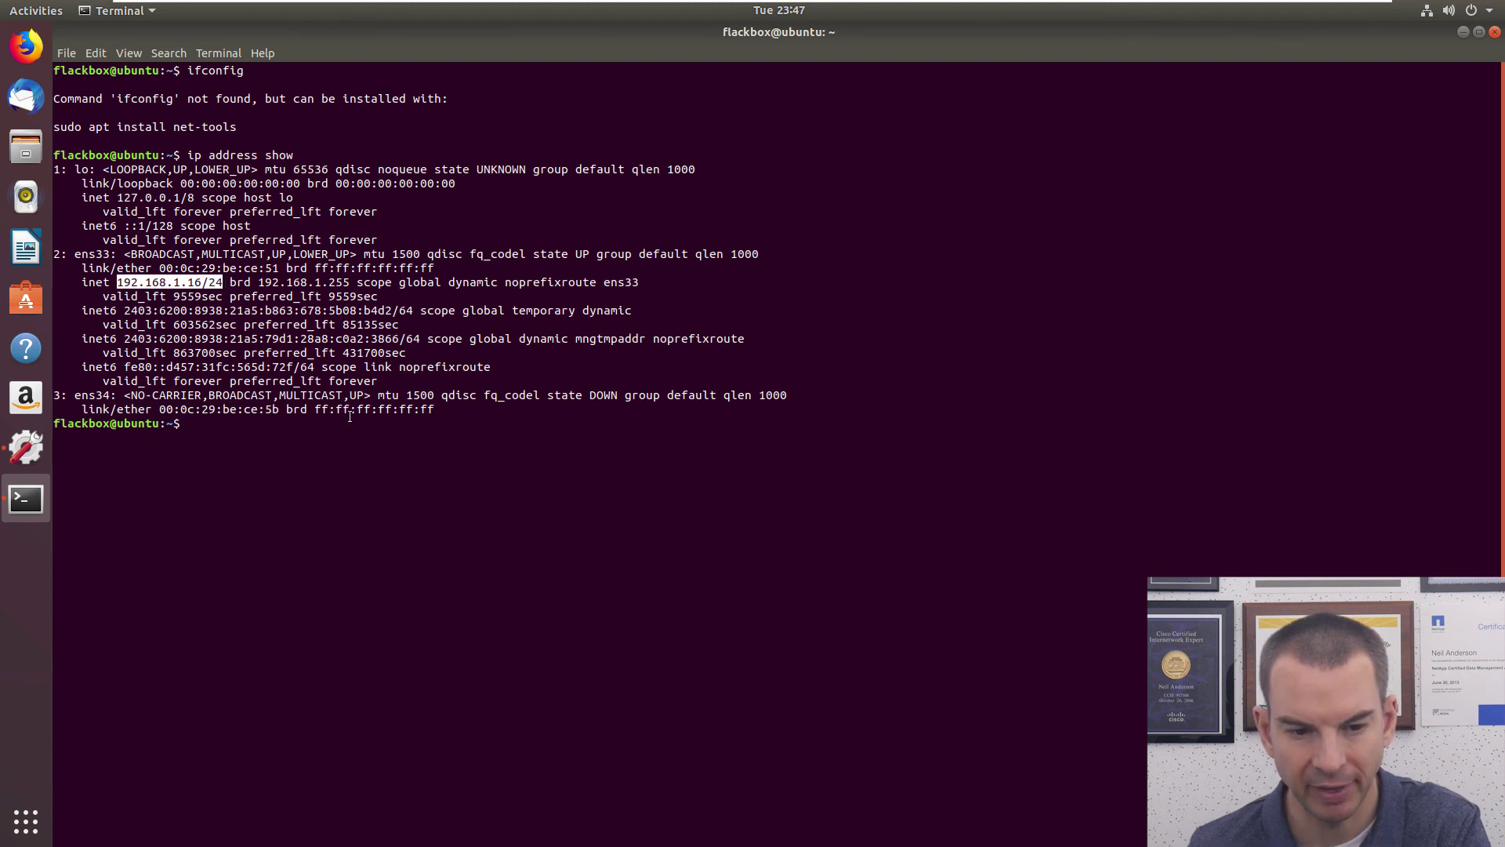
pyautogui.click(465, 447)
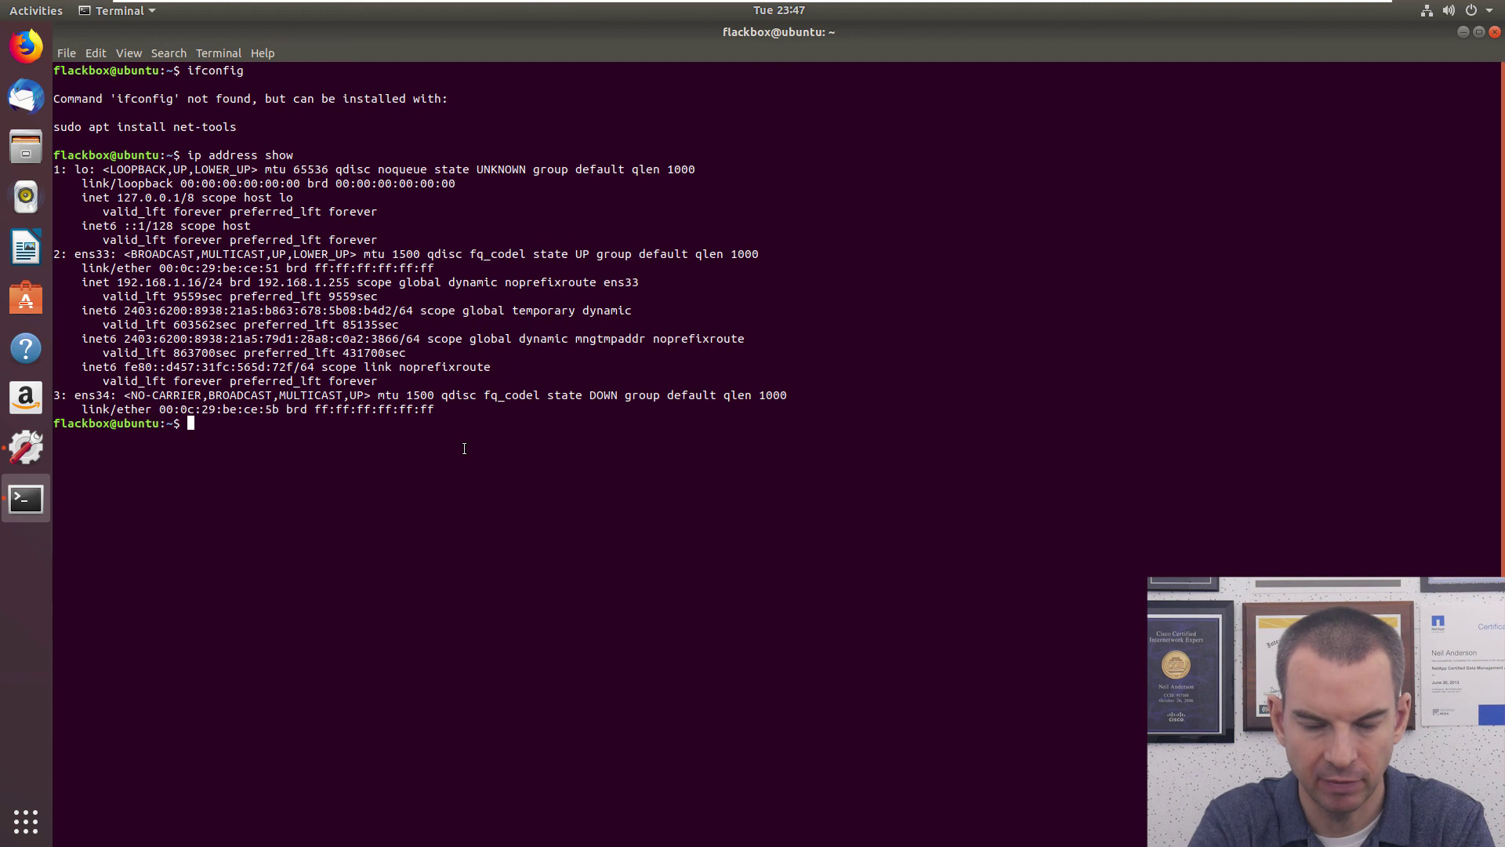
# Run 'ip route show' and highlight the default gateway 192.168.1.1
pyautogui.write('ip route show')
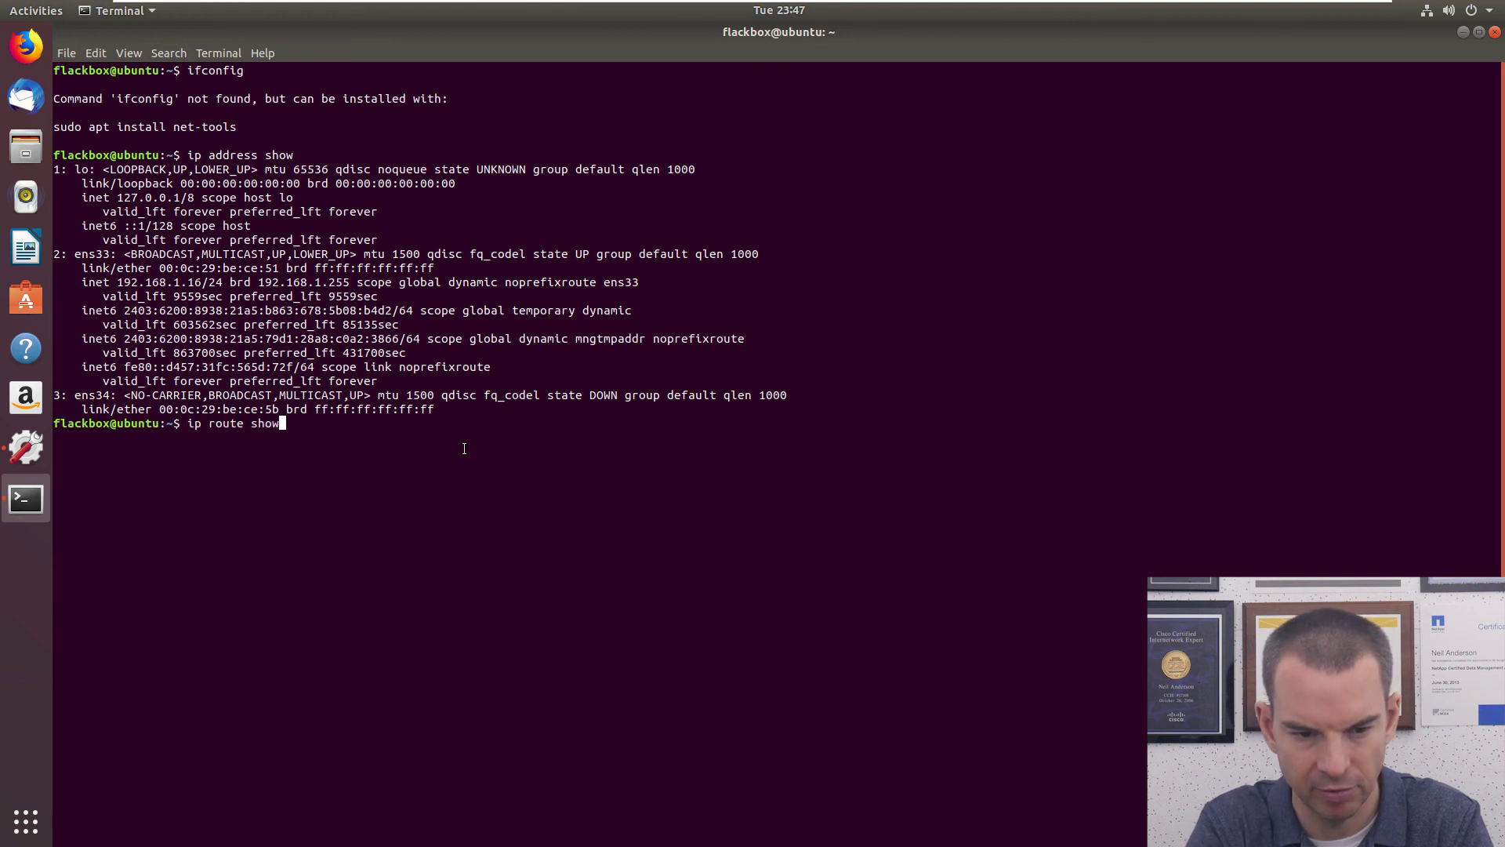
pyautogui.press('Return')
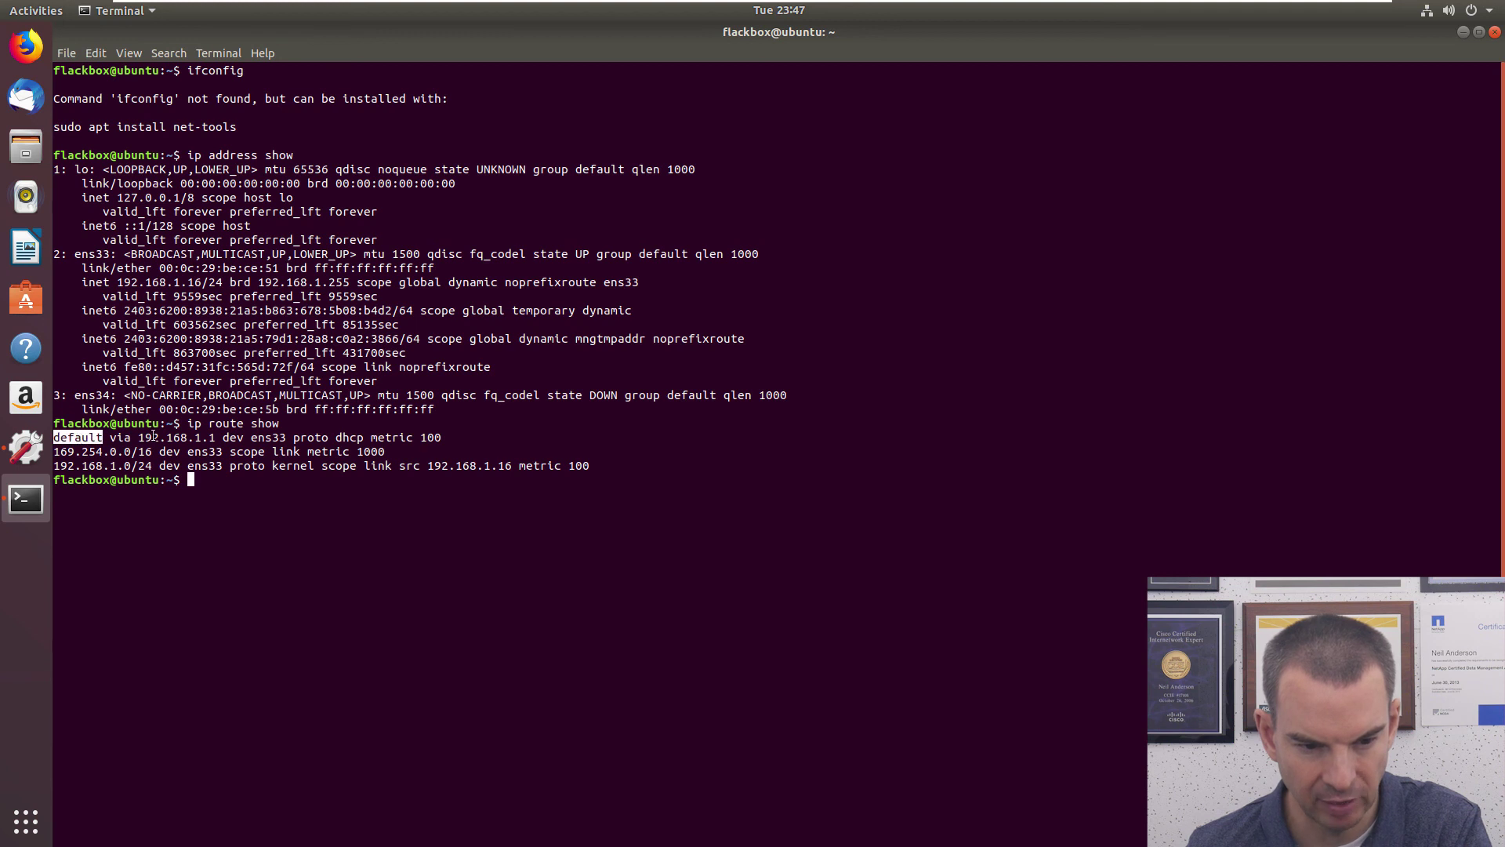
pyautogui.moveTo(138, 437); pyautogui.dragTo(216, 438)
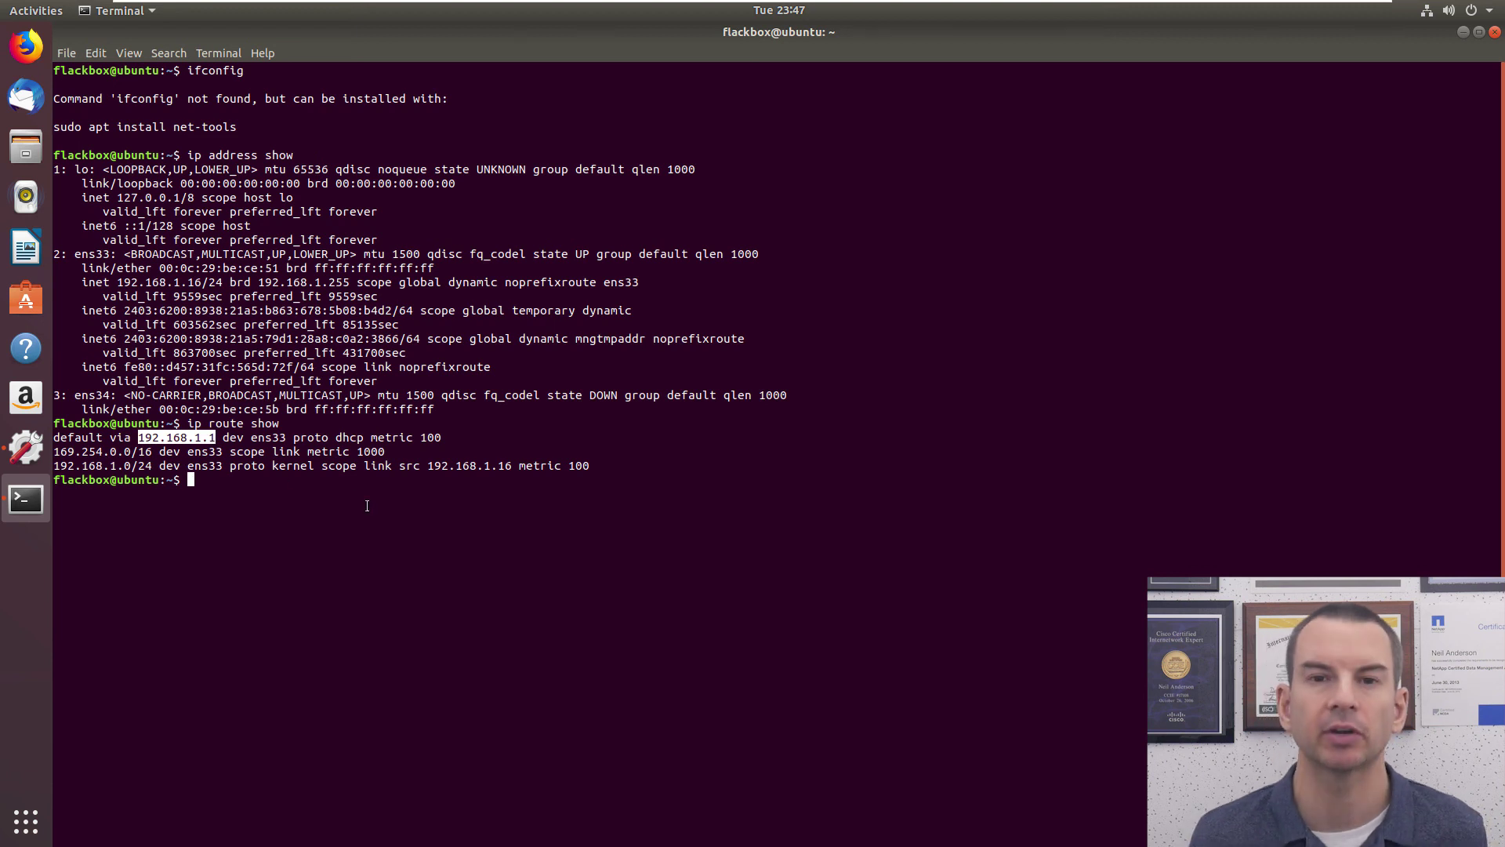